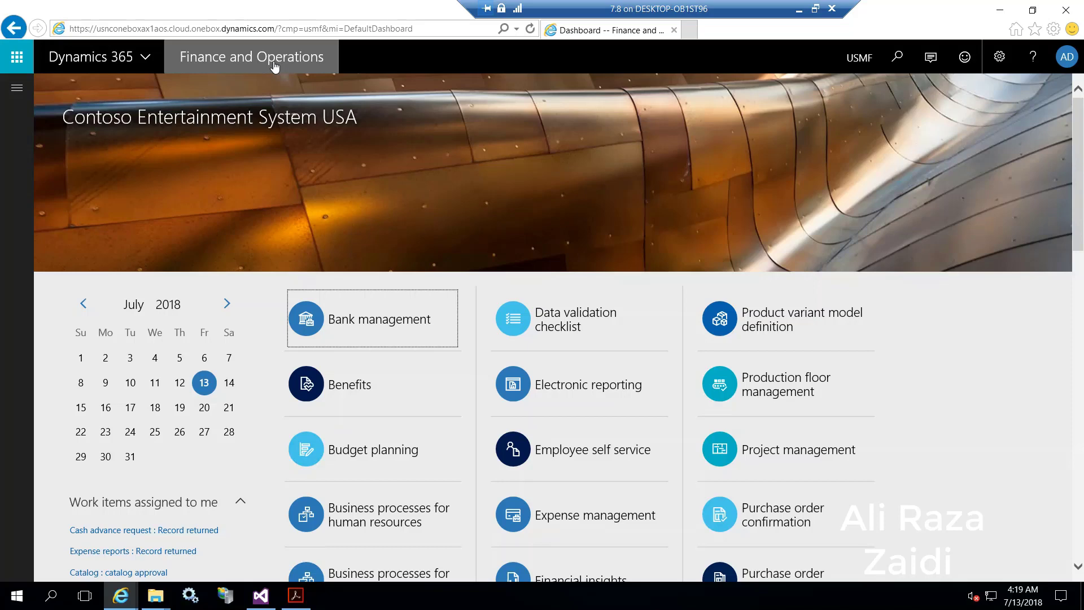
{"action": "left_click", "coordinate": [18, 89]}
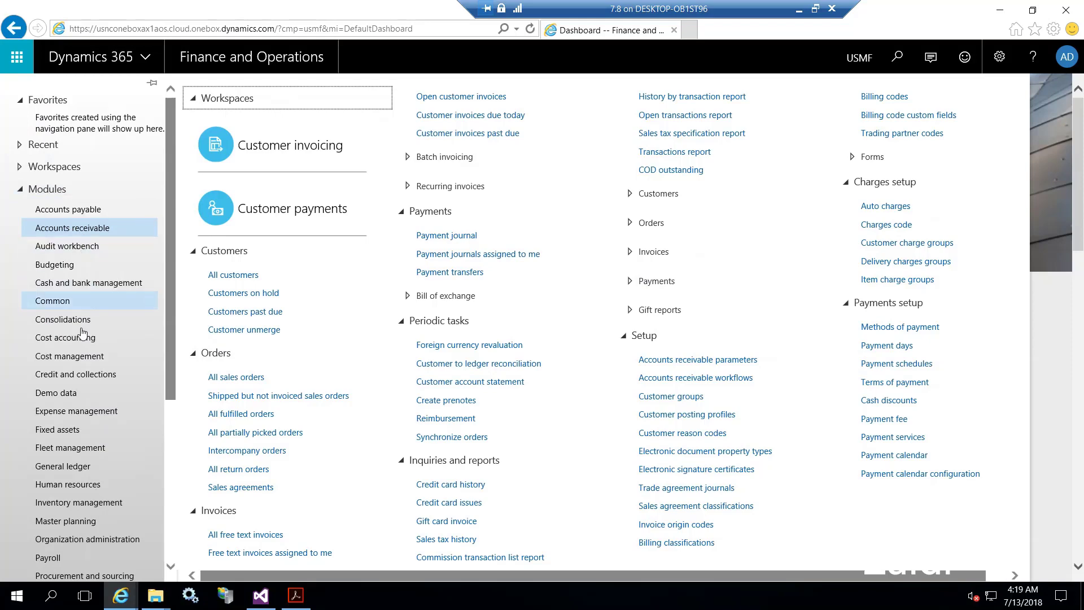
{"action": "scroll", "coordinate": [73, 355], "scroll_direction": "down", "scroll_amount": 4}
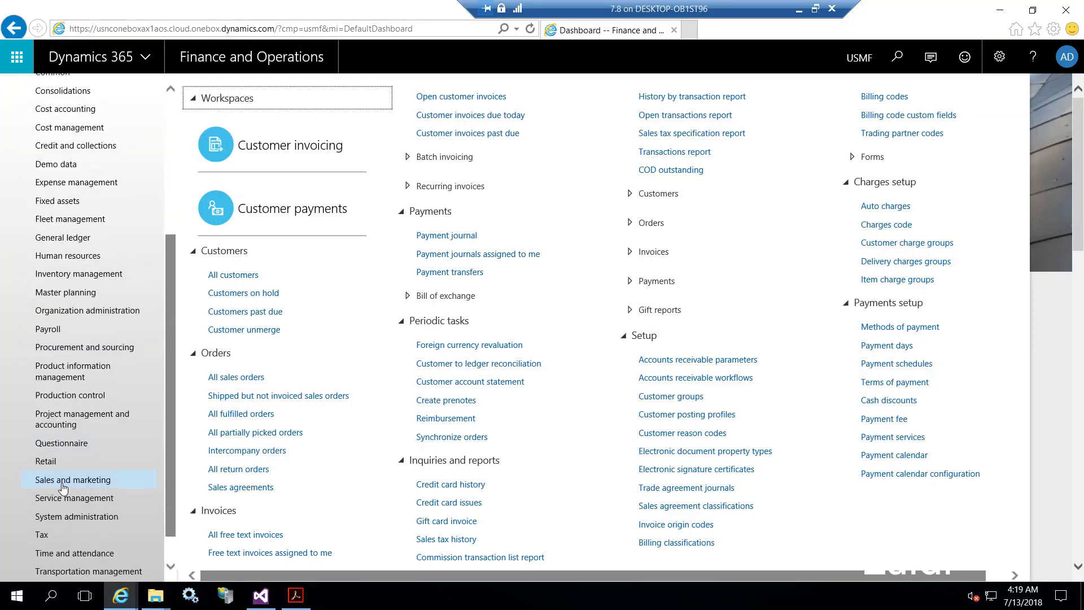
{"action": "scroll", "coordinate": [54, 485], "scroll_direction": "up", "scroll_amount": 4}
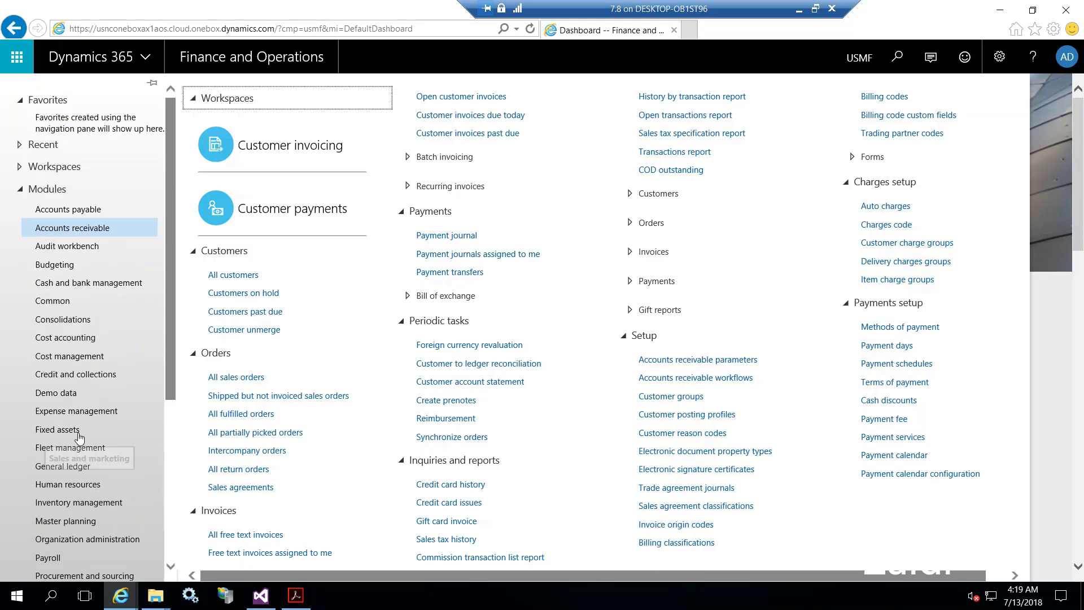
{"action": "left_click", "coordinate": [51, 228]}
{"action": "left_click", "coordinate": [54, 229]}
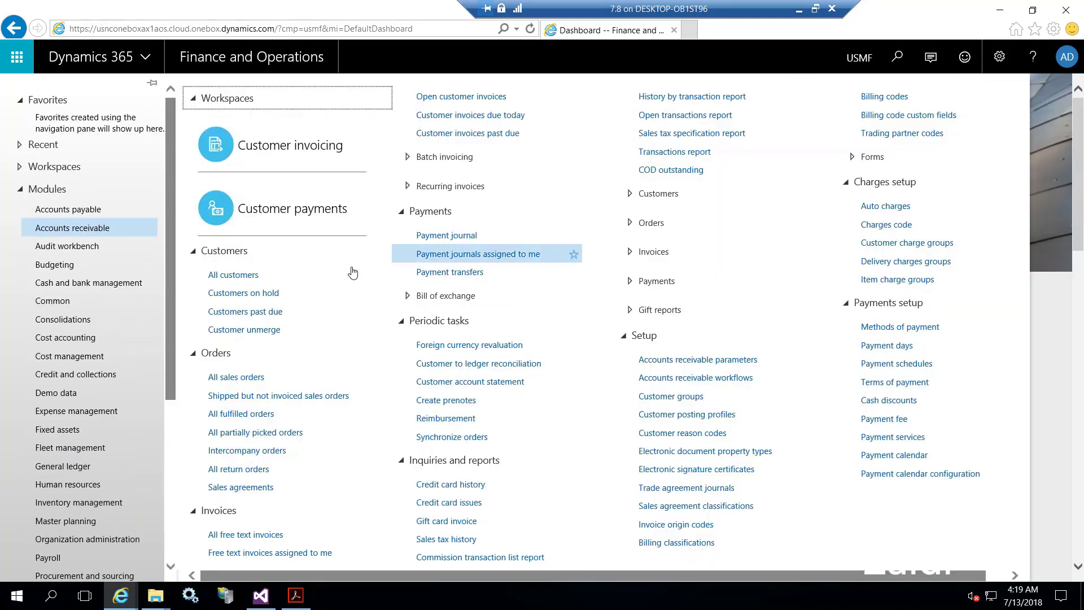
Open the All customers list, scroll through the grid, and start a new customer record.
{"action": "left_click", "coordinate": [244, 277]}
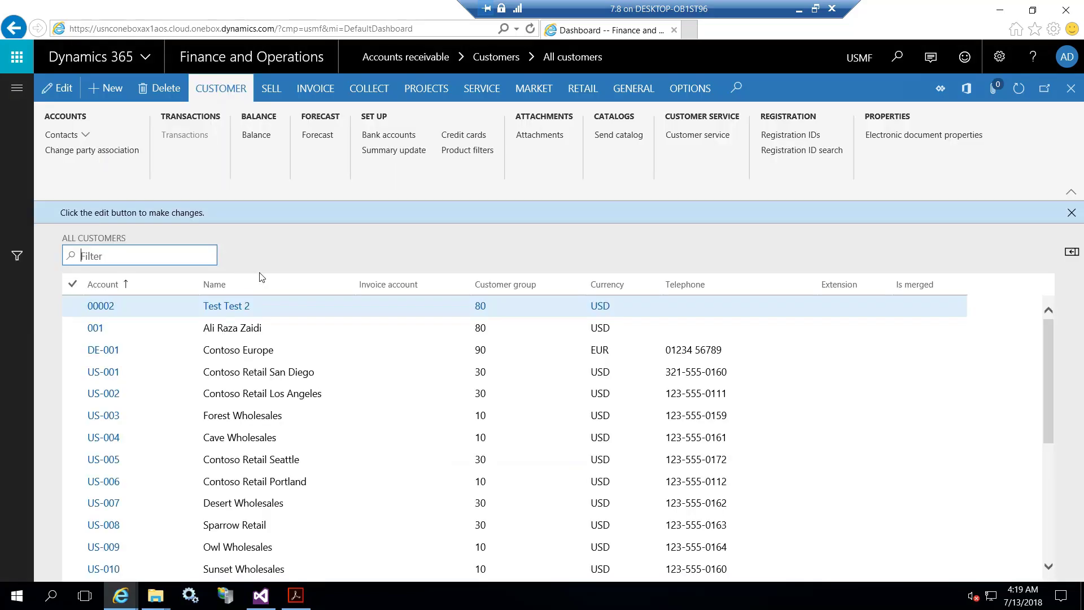
{"action": "scroll", "coordinate": [484, 373], "scroll_direction": "down", "scroll_amount": 4}
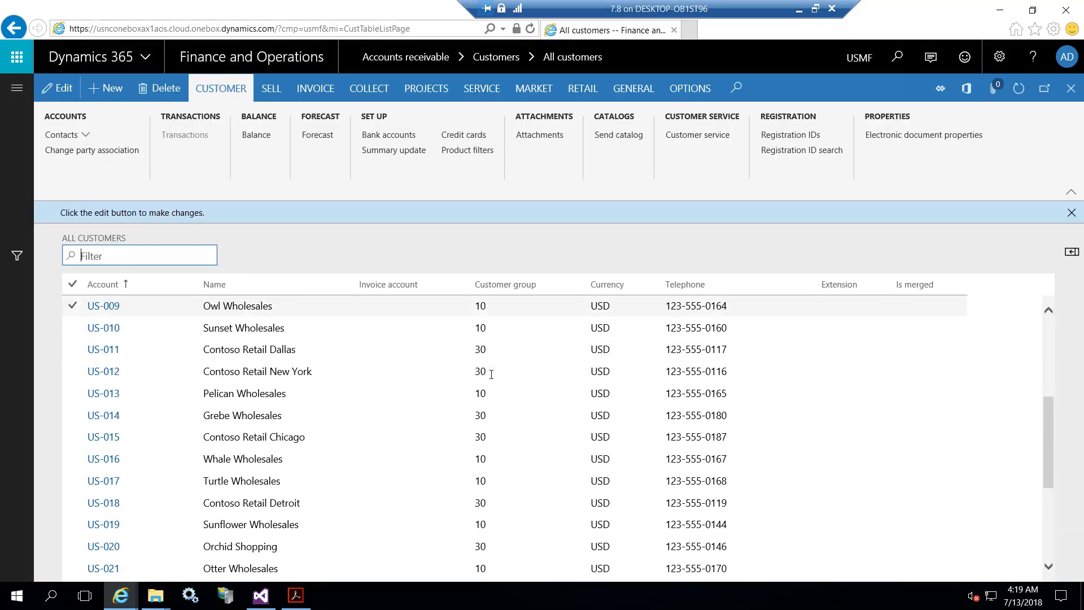
{"action": "scroll", "coordinate": [491, 373], "scroll_direction": "down", "scroll_amount": 4}
{"action": "scroll", "coordinate": [491, 374], "scroll_direction": "up", "scroll_amount": 8}
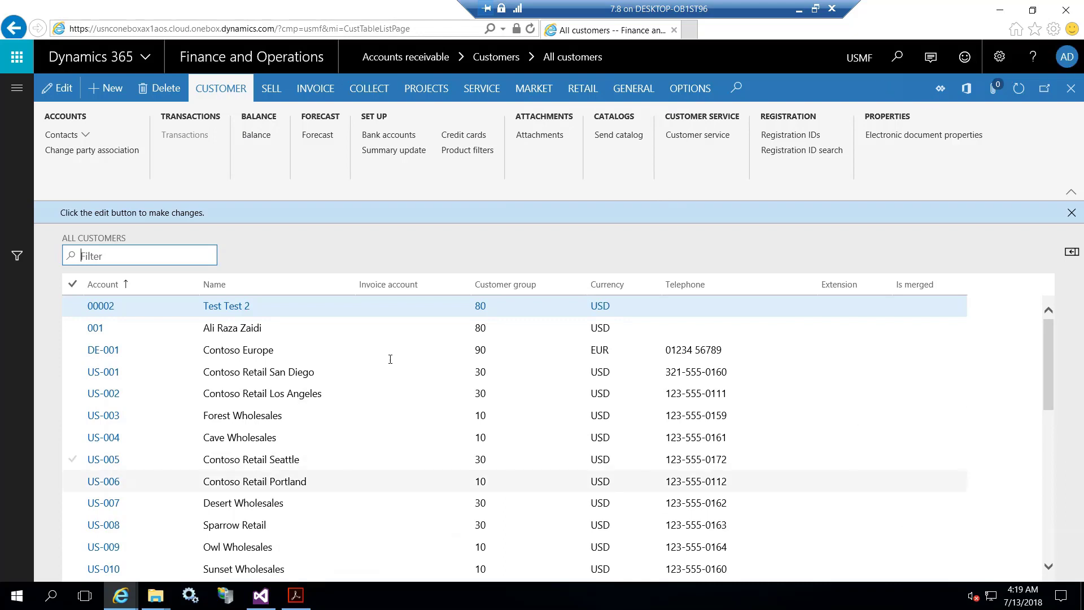
{"action": "scroll", "coordinate": [389, 359], "scroll_direction": "down", "scroll_amount": 4}
{"action": "scroll", "coordinate": [391, 359], "scroll_direction": "up", "scroll_amount": 4}
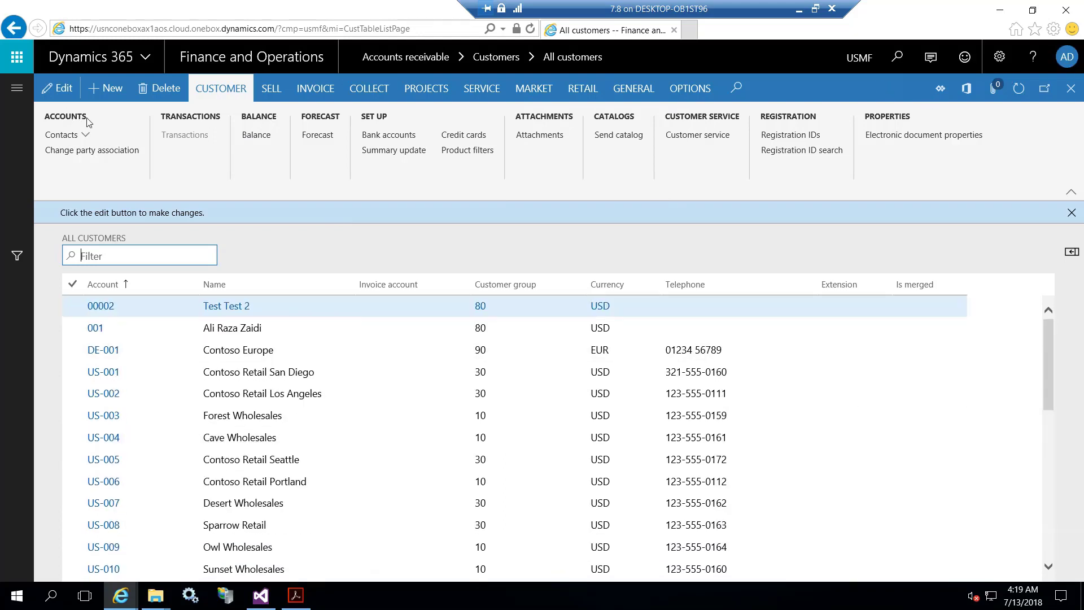
{"action": "left_click", "coordinate": [110, 91]}
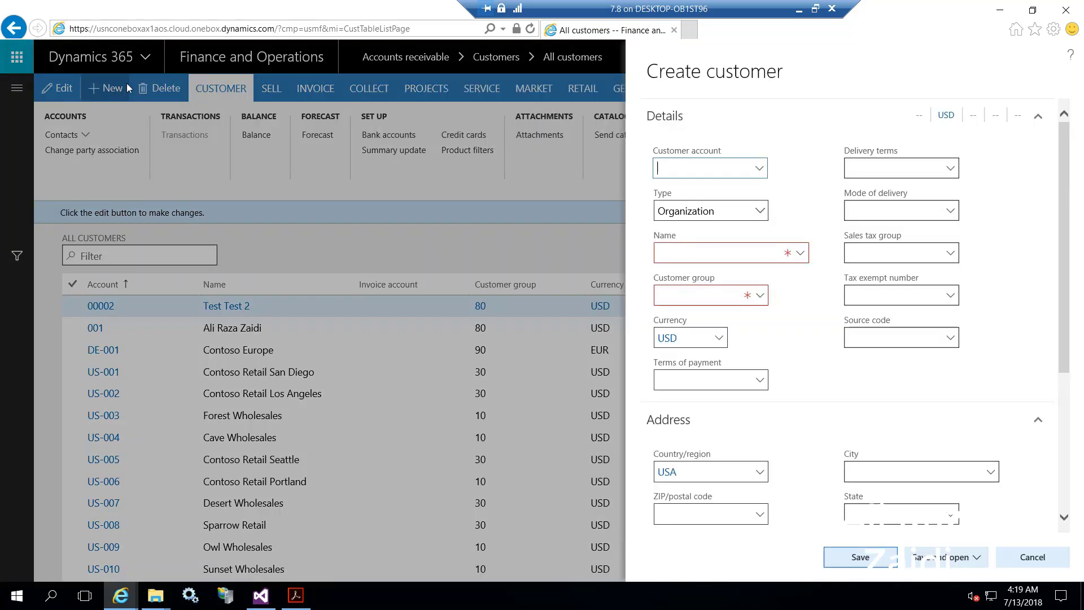
Set the new customer's Type to Person and enter the customer account number.
{"action": "left_click", "coordinate": [769, 219]}
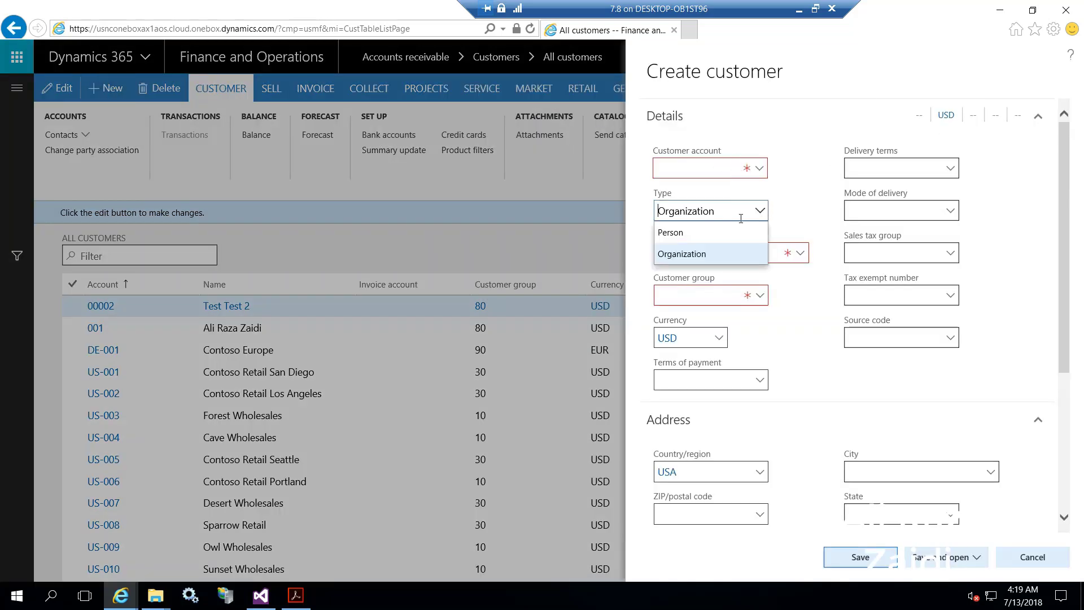
{"action": "left_click", "coordinate": [672, 233]}
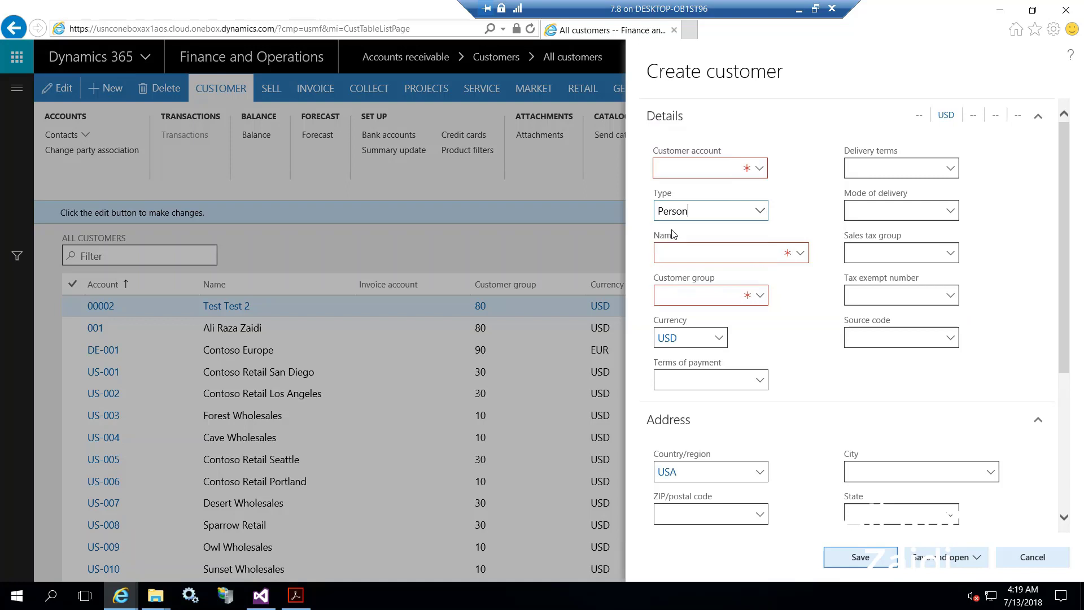
{"action": "left_click", "coordinate": [680, 169]}
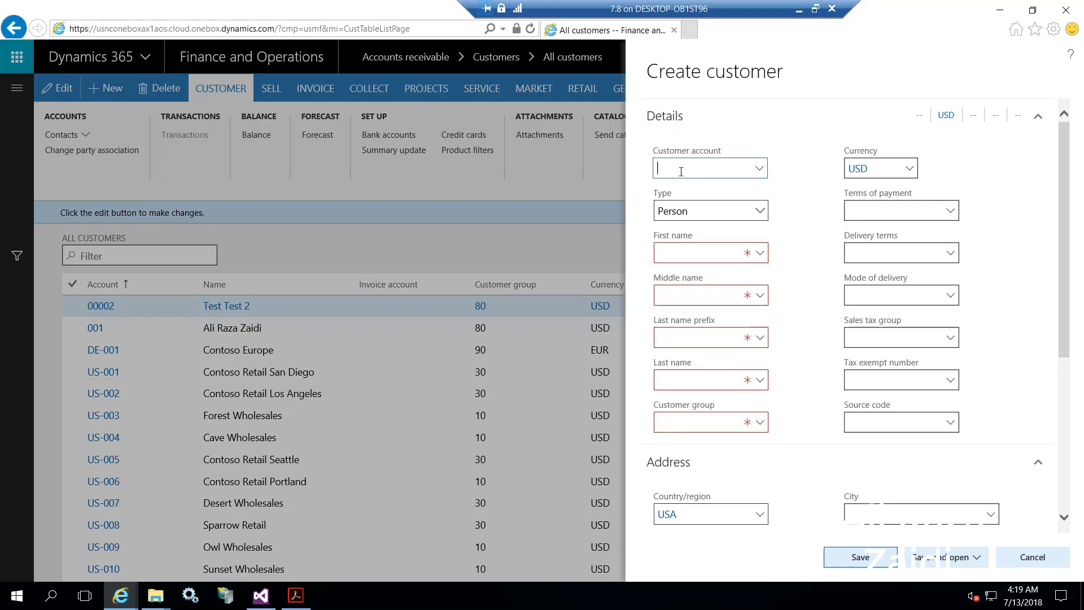
{"action": "type", "text": "0000"}
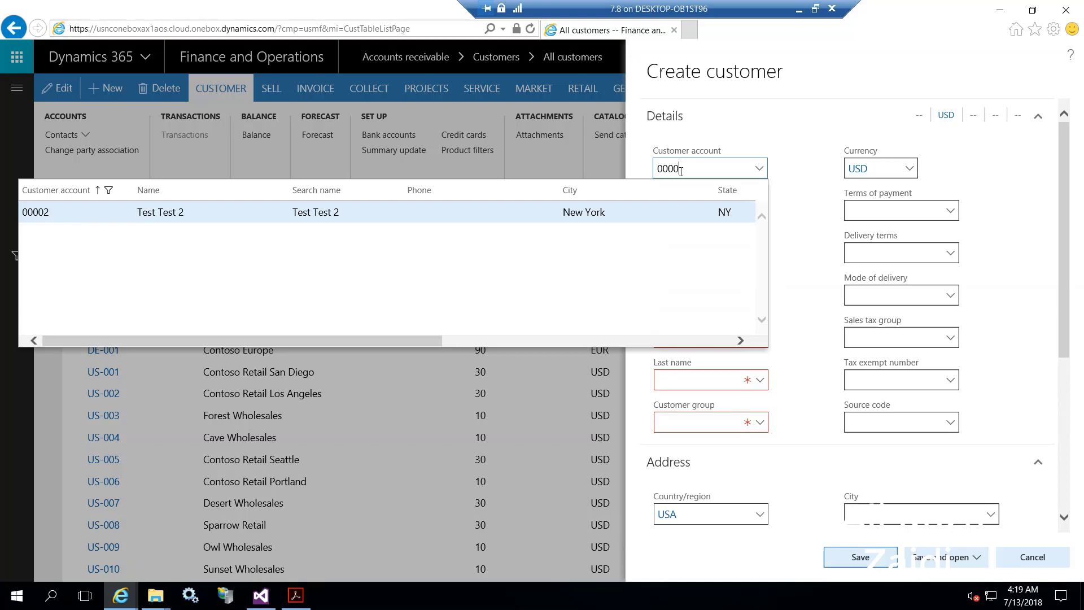
{"action": "type", "text": "3"}
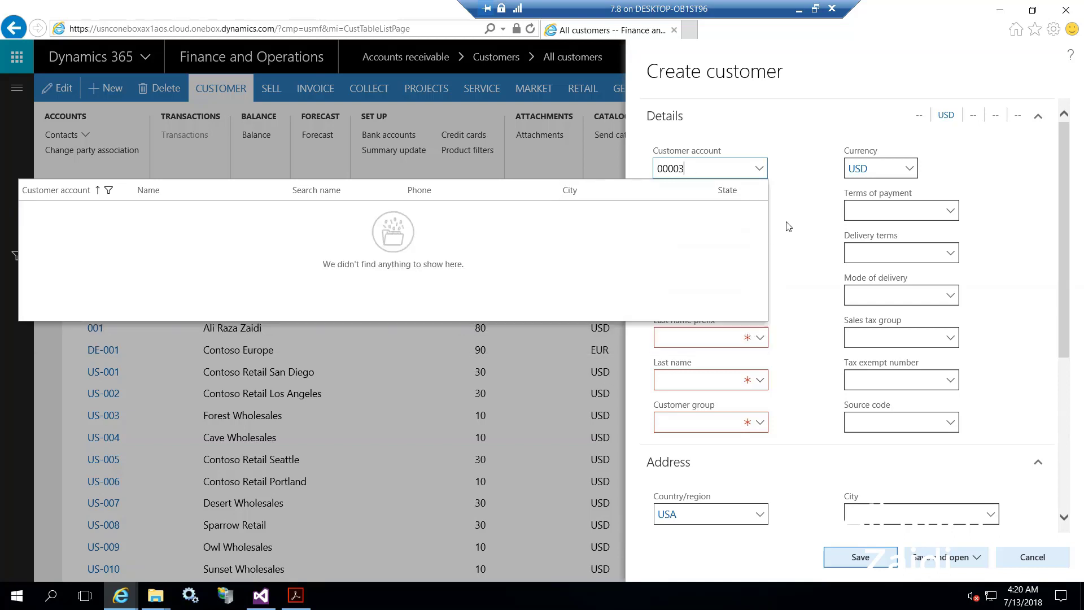
{"action": "left_click", "coordinate": [790, 226]}
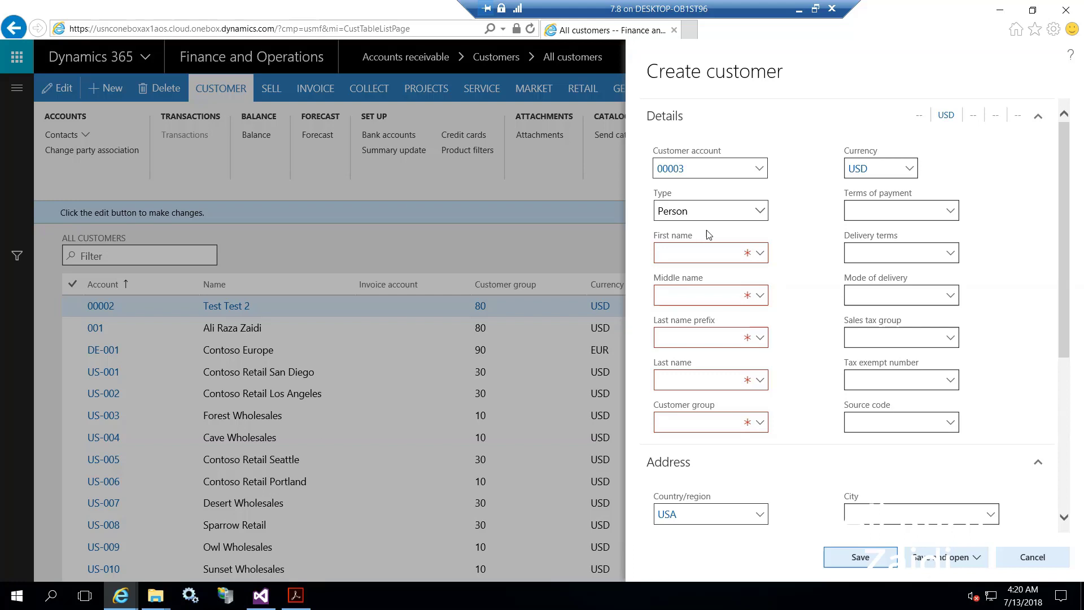
Enter the customer's first name and middle name, removing a stray letter.
{"action": "left_click", "coordinate": [697, 255]}
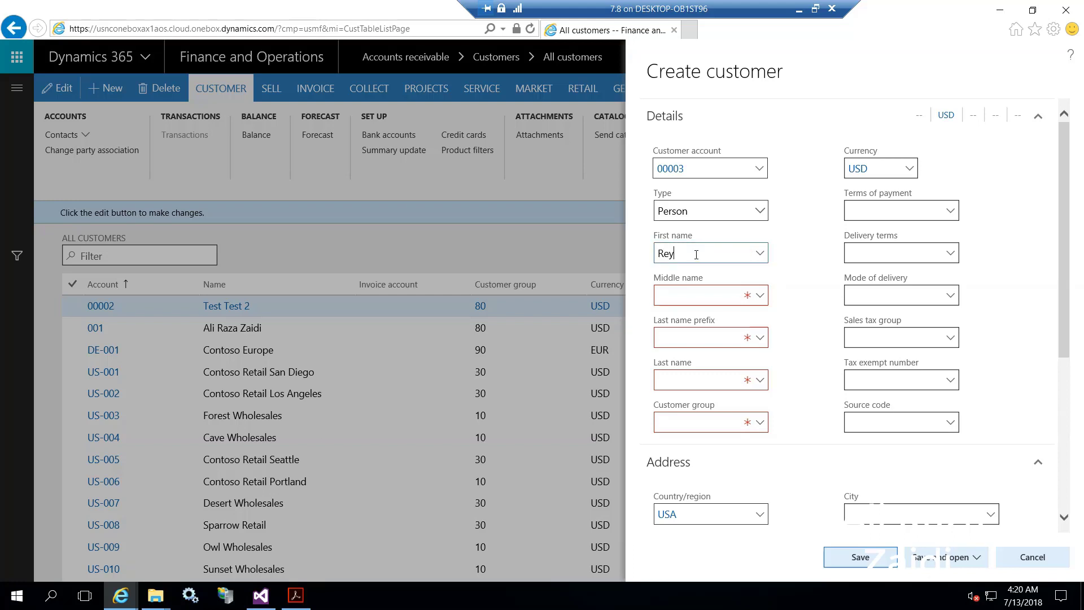
{"action": "key", "text": "Tab"}
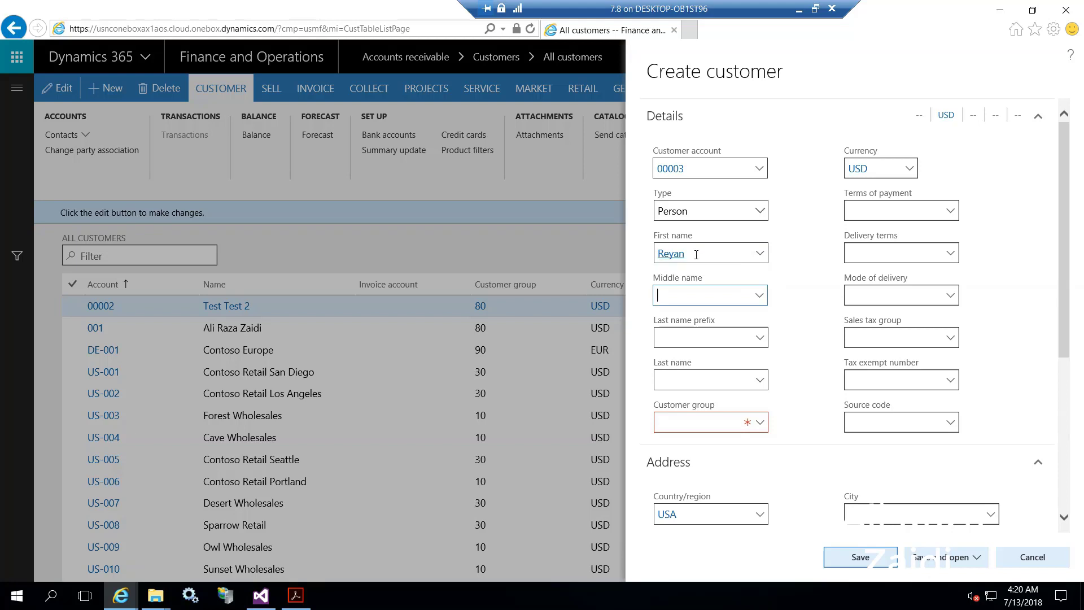
{"action": "type", "text": "a"}
{"action": "key", "text": "BackSpace"}
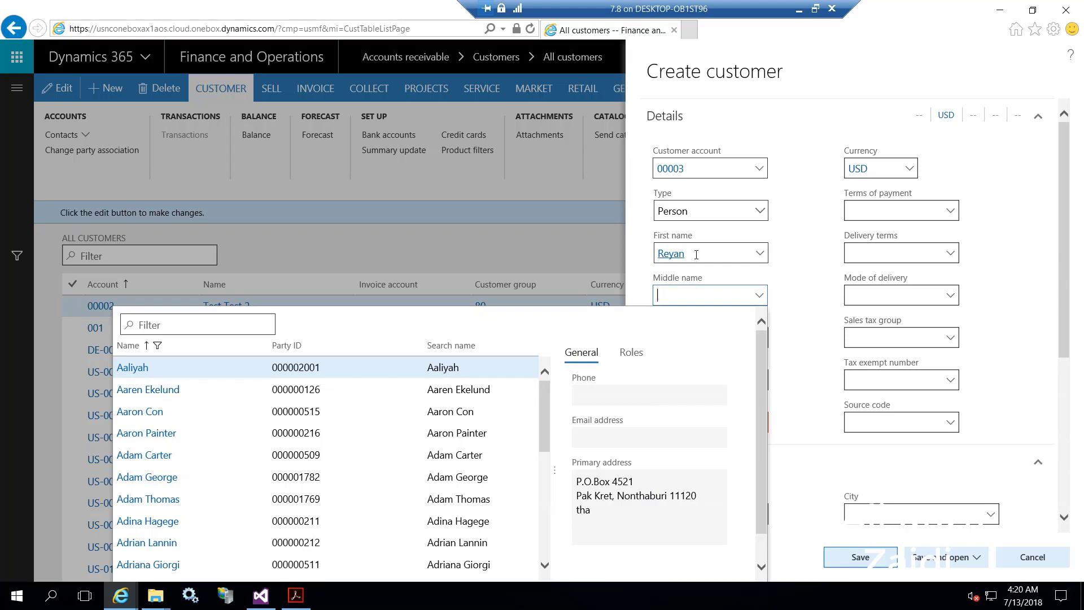
Enter the customer's last name prefix and last name, correcting typos in the prefix.
{"action": "left_click", "coordinate": [690, 337]}
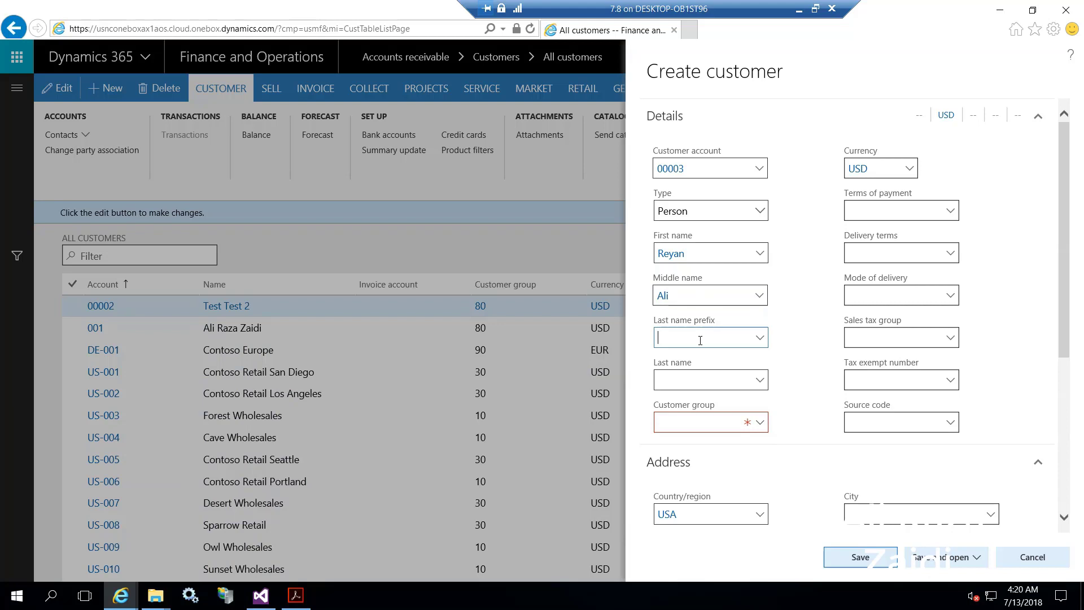
{"action": "type", "text": "Al"}
{"action": "key", "text": "BackSpace"}
{"action": "key", "text": "BackSpace"}
{"action": "type", "text": "y"}
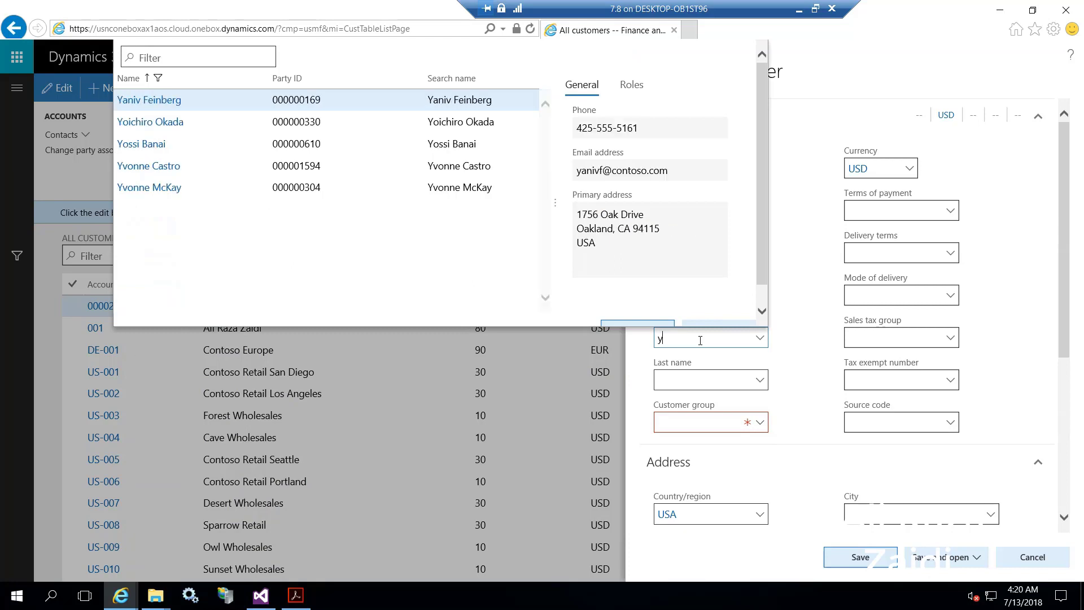
{"action": "key", "text": "BackSpace"}
{"action": "type", "text": "sye"}
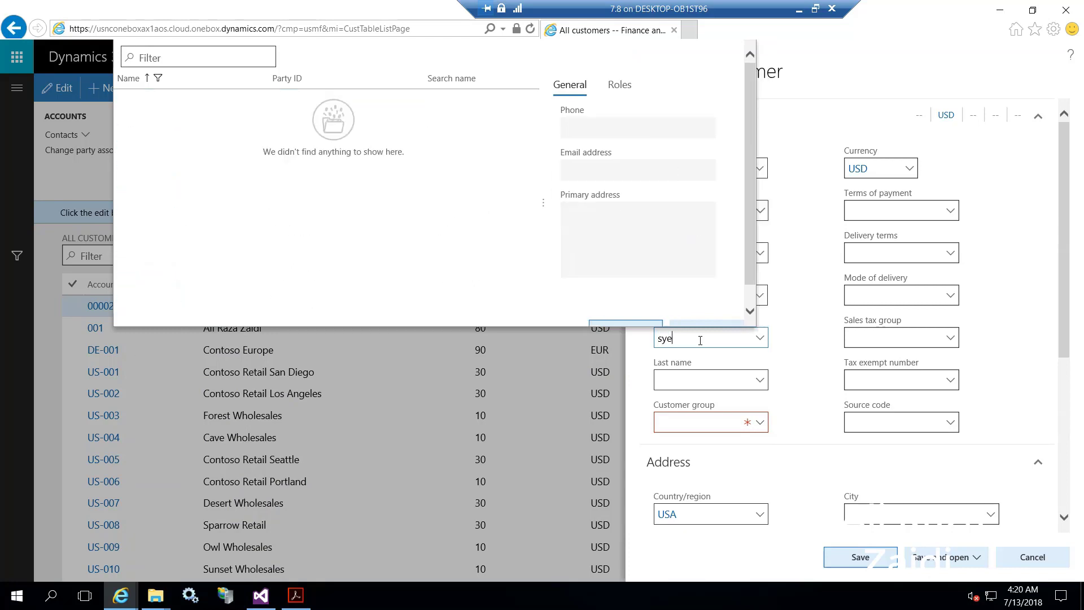
{"action": "type", "text": "d"}
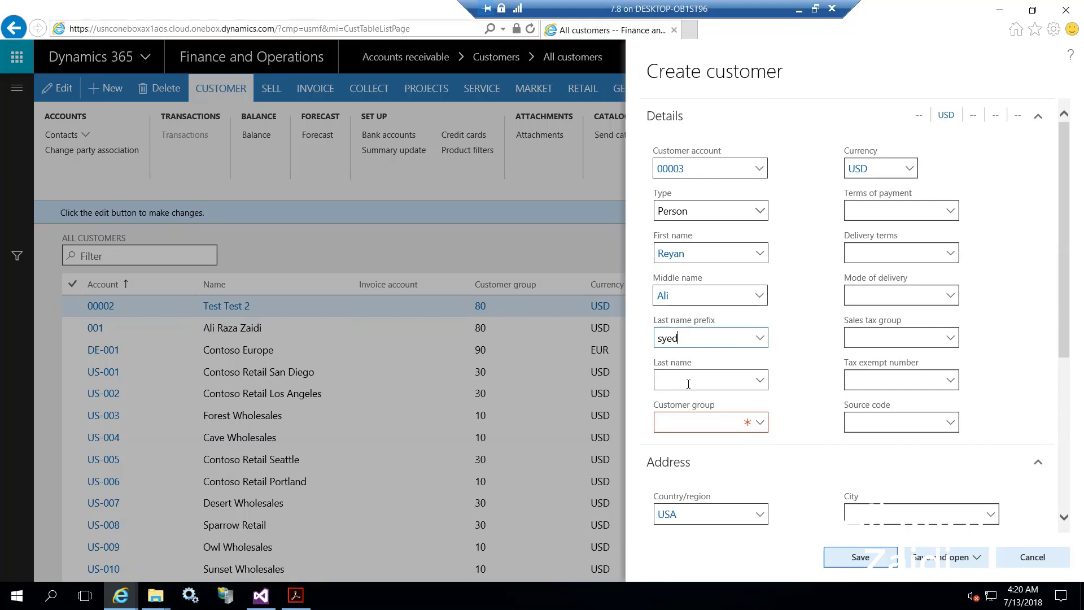
{"action": "left_click", "coordinate": [687, 384]}
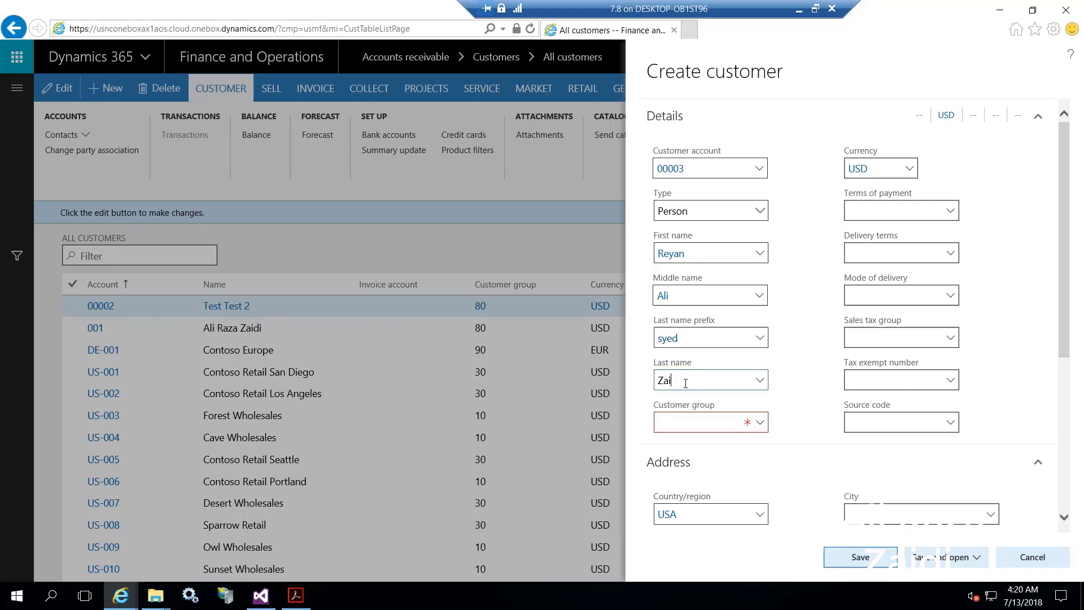
{"action": "left_click", "coordinate": [762, 427]}
Set the customer group to 80 Other customers.
{"action": "left_click", "coordinate": [760, 423]}
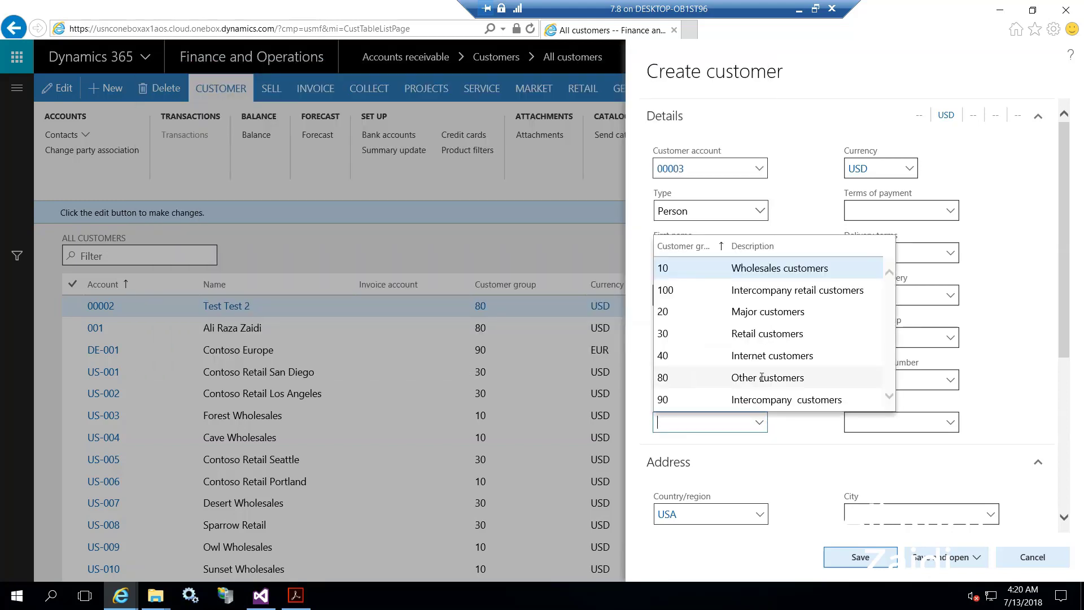
{"action": "left_click", "coordinate": [763, 381]}
{"action": "scroll", "coordinate": [779, 395], "scroll_direction": "down", "scroll_amount": 4}
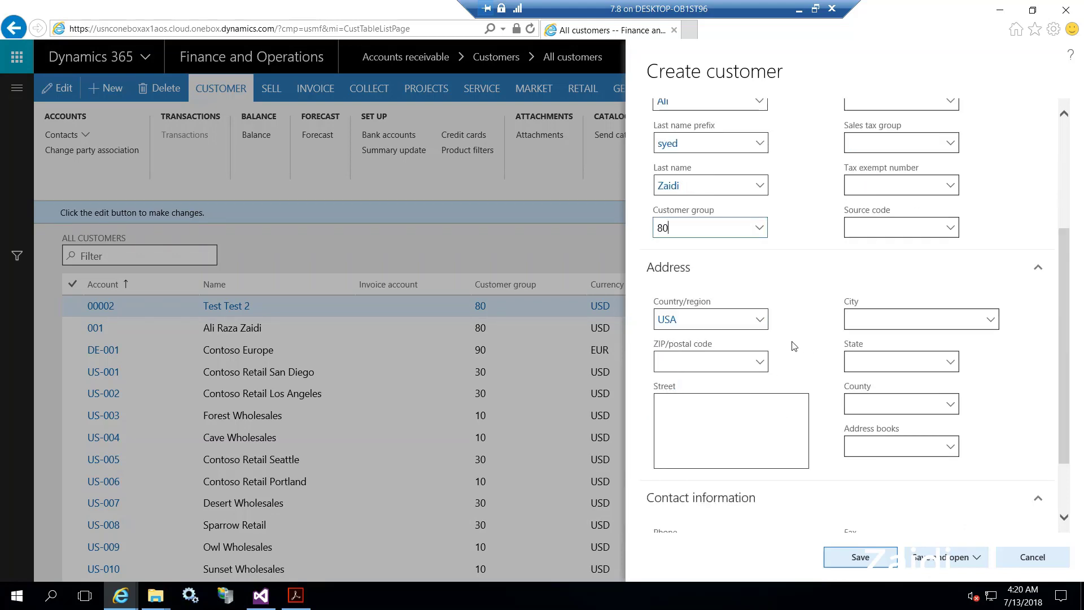
Search 'new yo' in the City lookup and pick New York, NY.
{"action": "left_click", "coordinate": [992, 321]}
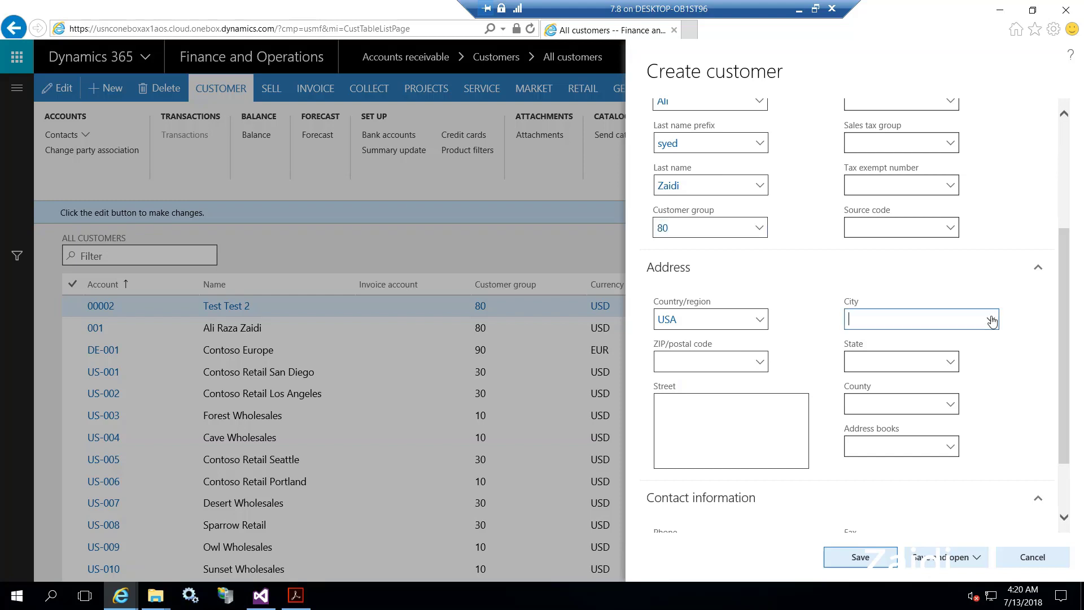
{"action": "left_click", "coordinate": [991, 320]}
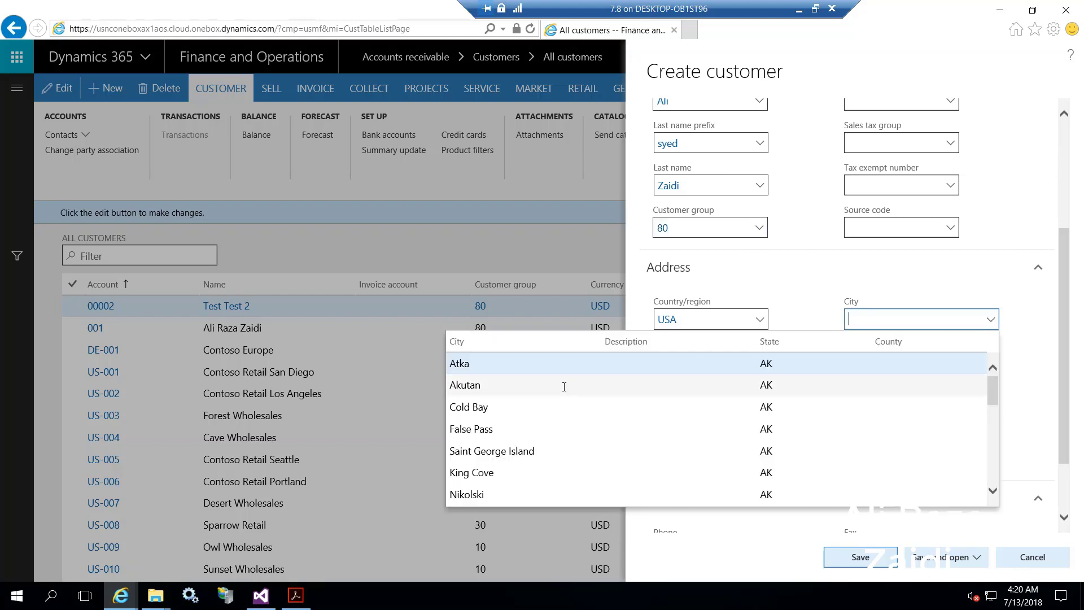
{"action": "scroll", "coordinate": [564, 390], "scroll_direction": "down", "scroll_amount": 2}
{"action": "scroll", "coordinate": [564, 395], "scroll_direction": "down", "scroll_amount": 5}
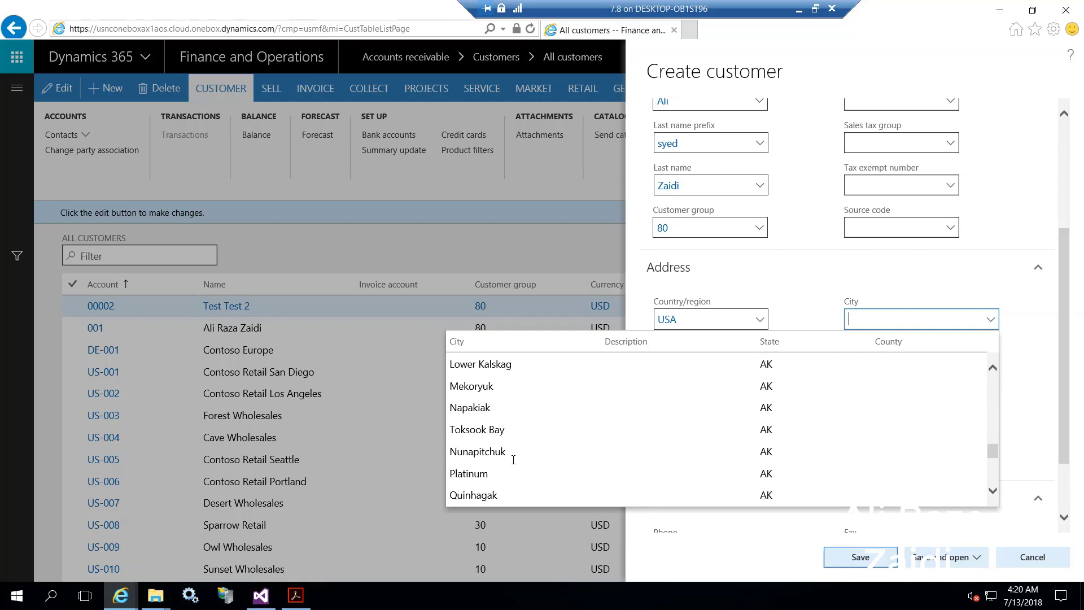
{"action": "type", "text": "new"}
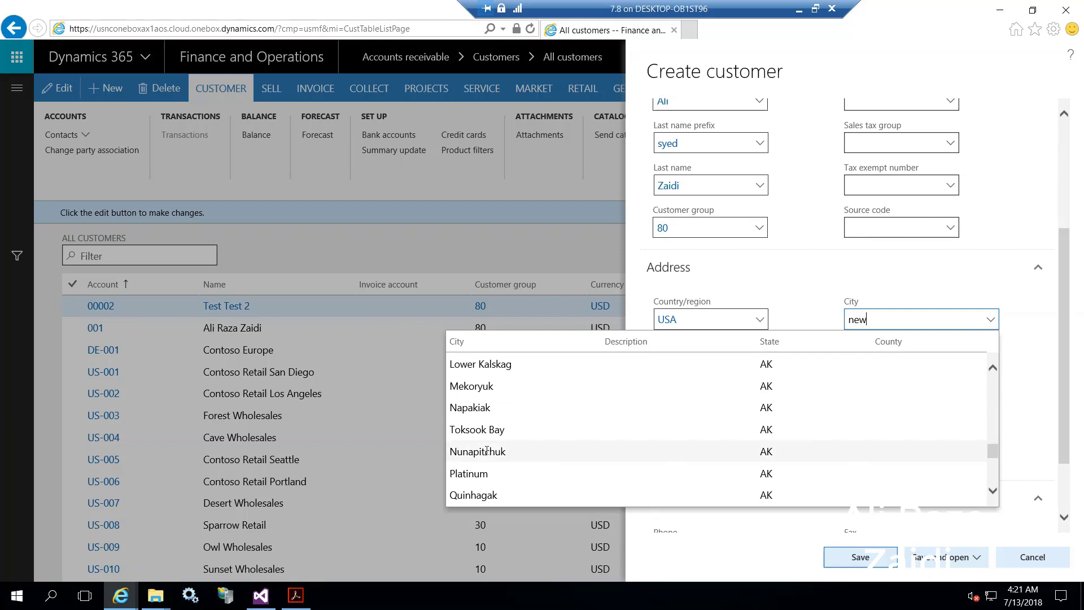
{"action": "type", "text": "yy"}
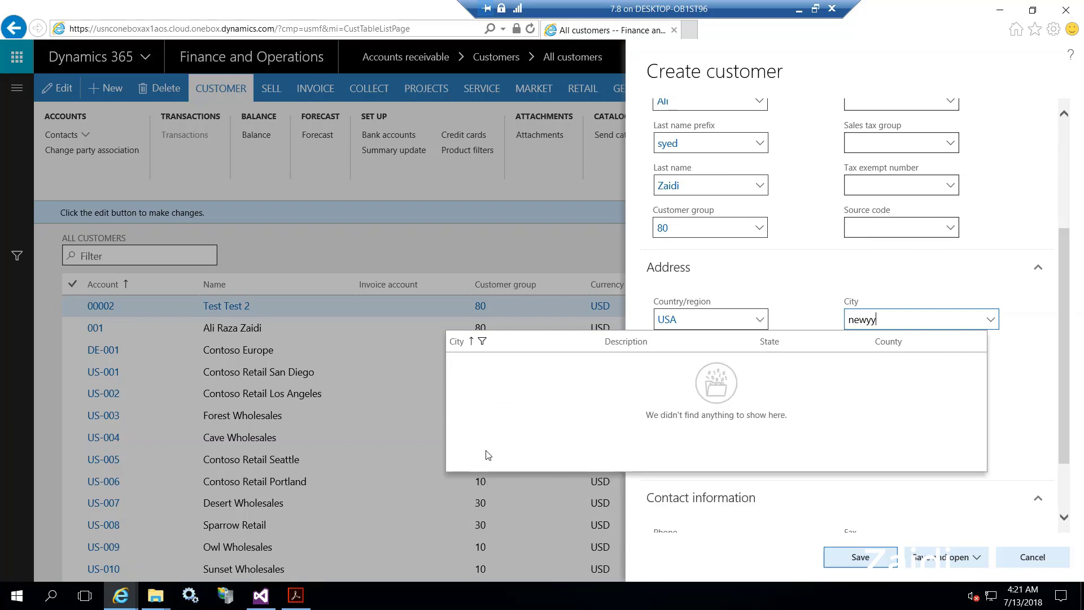
{"action": "key", "text": "BackSpace"}
{"action": "key", "text": "BackSpace"}
{"action": "type", "text": "yo"}
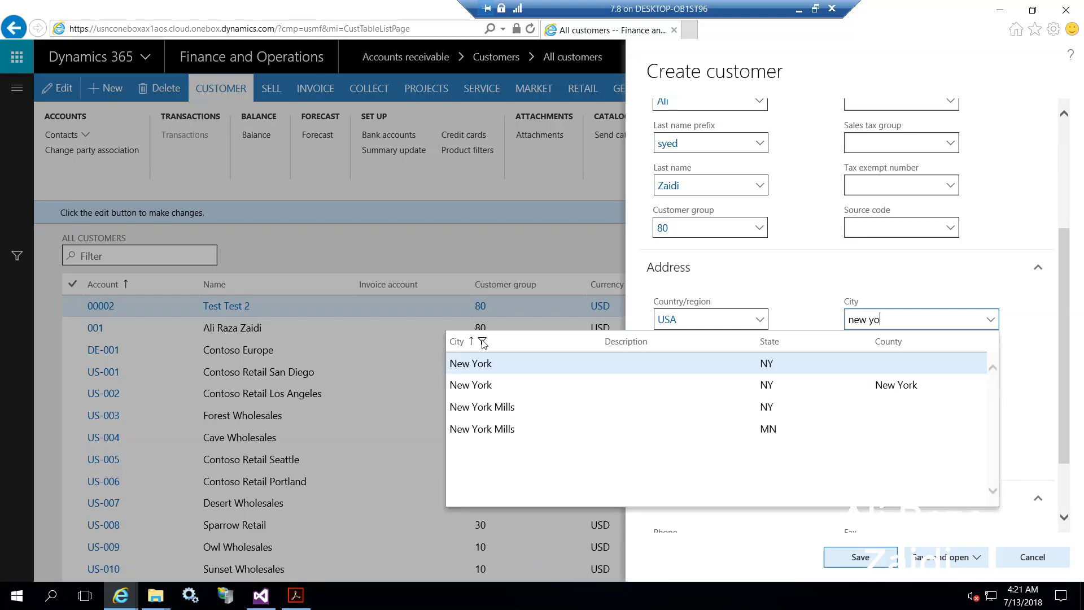
{"action": "left_click", "coordinate": [484, 363]}
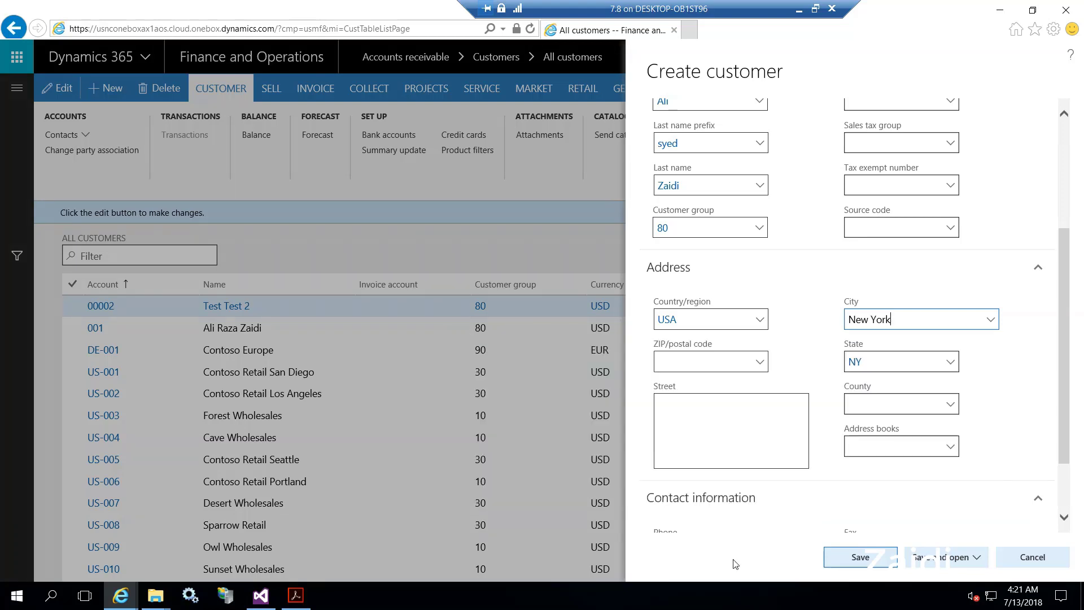
{"action": "scroll", "coordinate": [743, 424], "scroll_direction": "down", "scroll_amount": 3}
Enter the customer's street and their e-mail address under Contact information.
{"action": "left_click", "coordinate": [691, 325]}
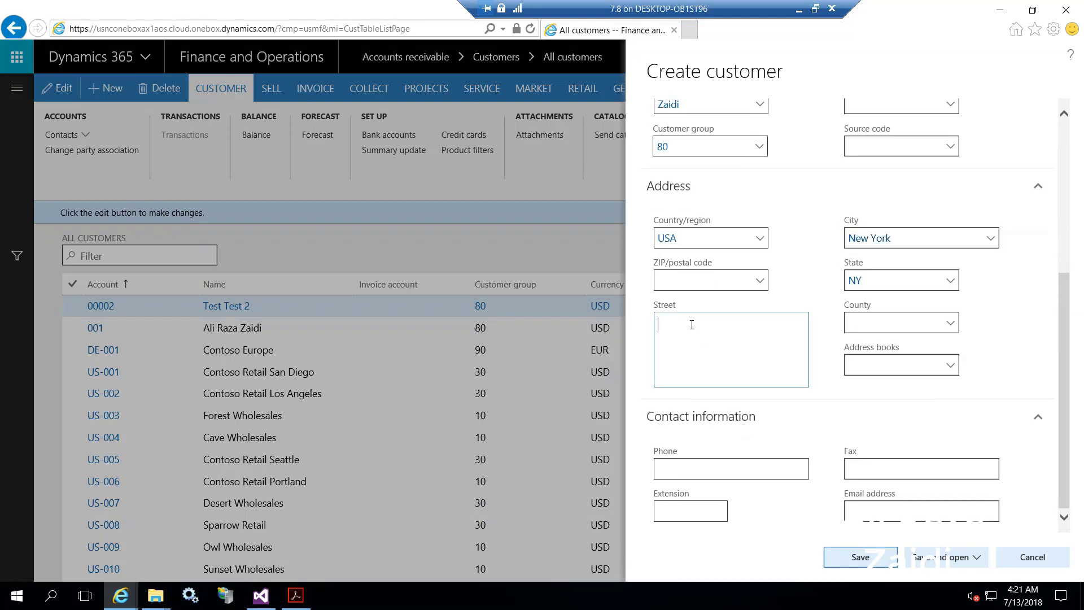
{"action": "type", "text": "Unknown Street"}
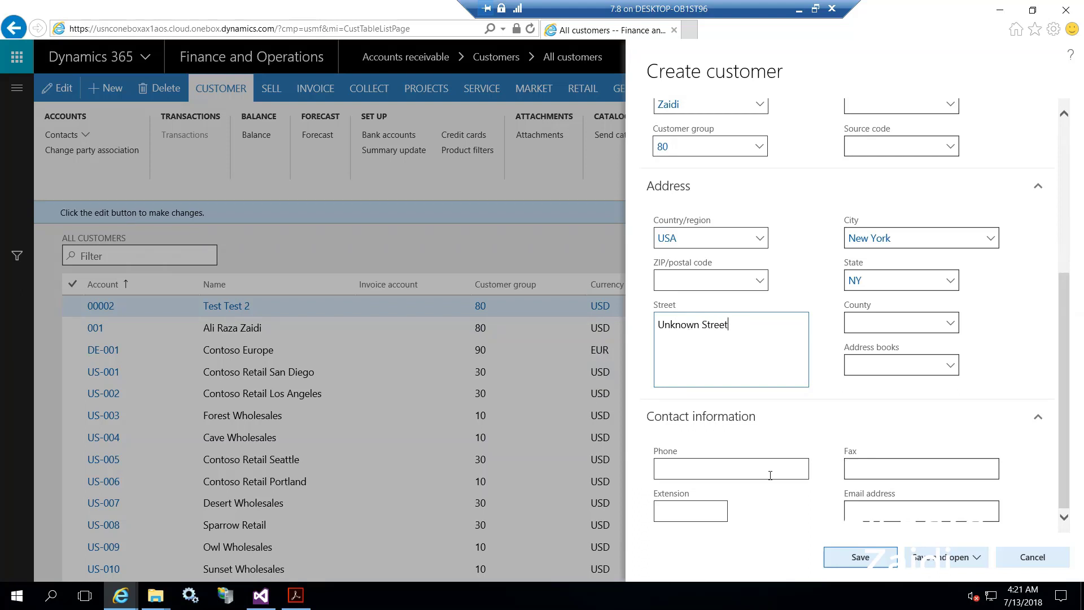
{"action": "left_click", "coordinate": [727, 472]}
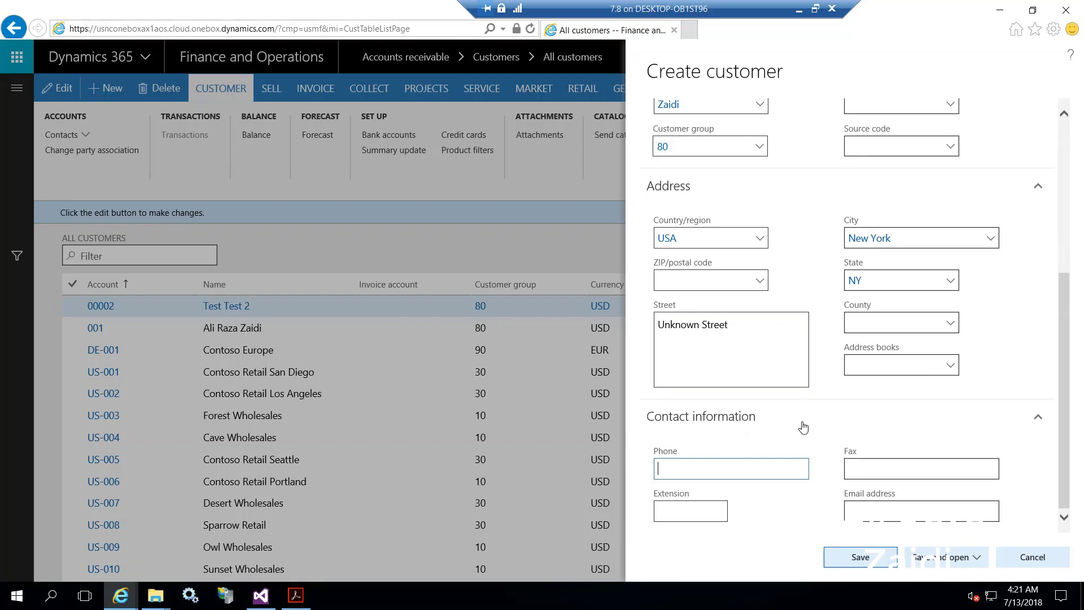
{"action": "left_click", "coordinate": [887, 512]}
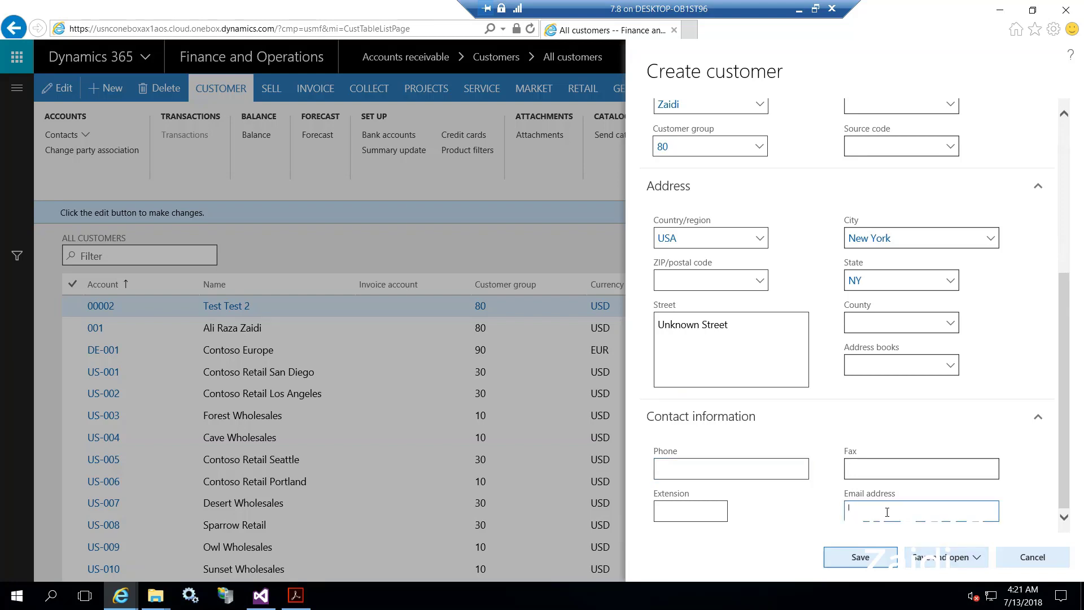
Save the new customer with the Save button at the bottom of the Create customer panel.
{"action": "left_click", "coordinate": [978, 558]}
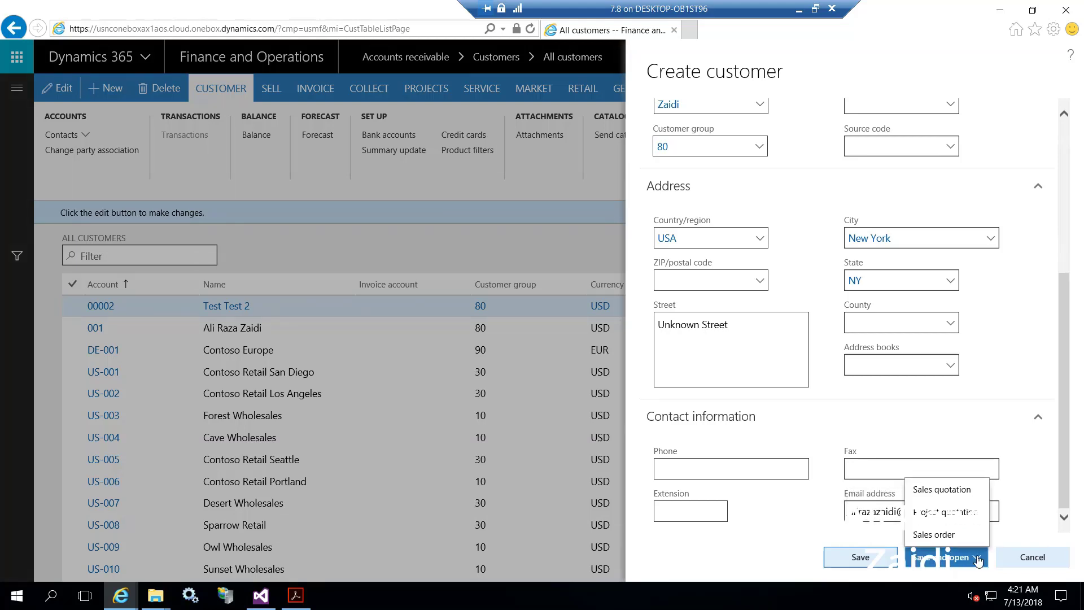
{"action": "left_click", "coordinate": [978, 559]}
{"action": "left_click", "coordinate": [982, 559]}
{"action": "left_click", "coordinate": [867, 559]}
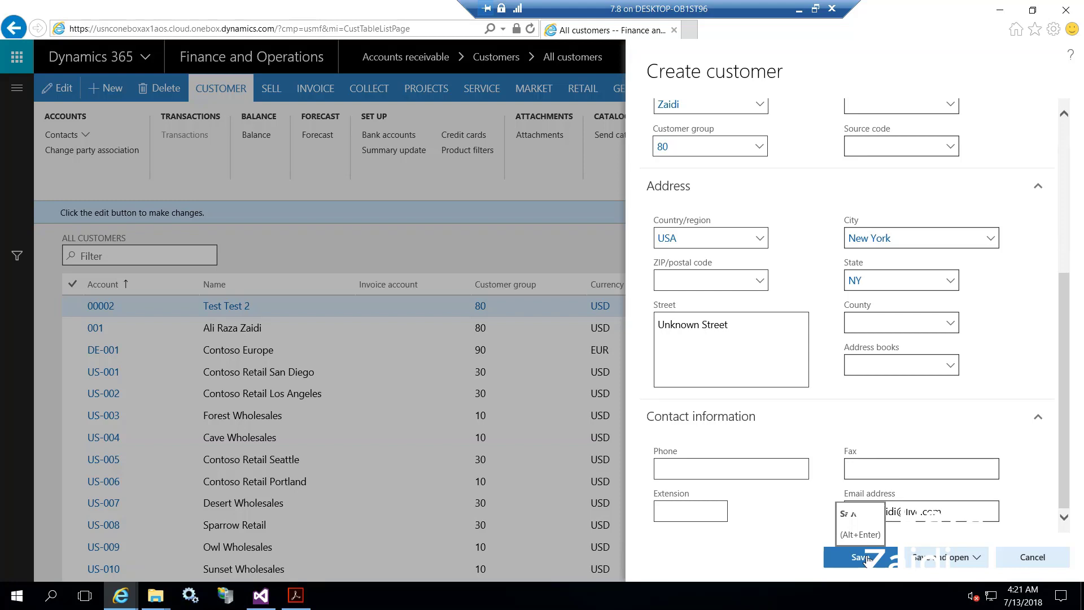
{"action": "scroll", "coordinate": [881, 346], "scroll_direction": "up", "scroll_amount": 5}
{"action": "scroll", "coordinate": [947, 346], "scroll_direction": "down", "scroll_amount": 5}
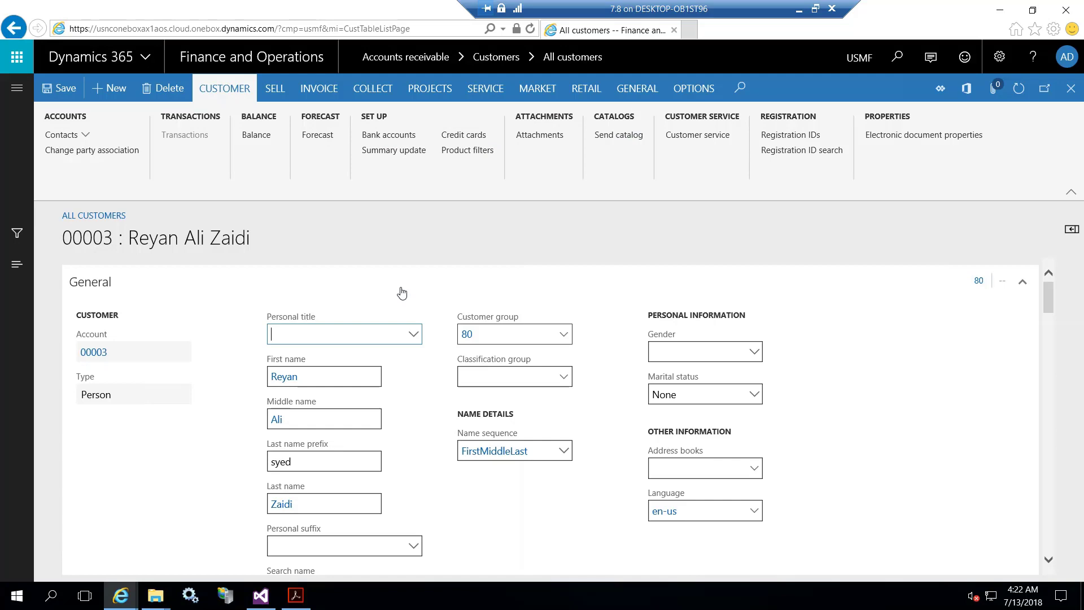
Scroll through the customer's General, Addresses, Contact information and Miscellaneous details sections.
{"action": "scroll", "coordinate": [430, 285], "scroll_direction": "down", "scroll_amount": 2}
{"action": "scroll", "coordinate": [432, 286], "scroll_direction": "up", "scroll_amount": 2}
{"action": "scroll", "coordinate": [432, 286], "scroll_direction": "down", "scroll_amount": 8}
{"action": "scroll", "coordinate": [432, 286], "scroll_direction": "up", "scroll_amount": 8}
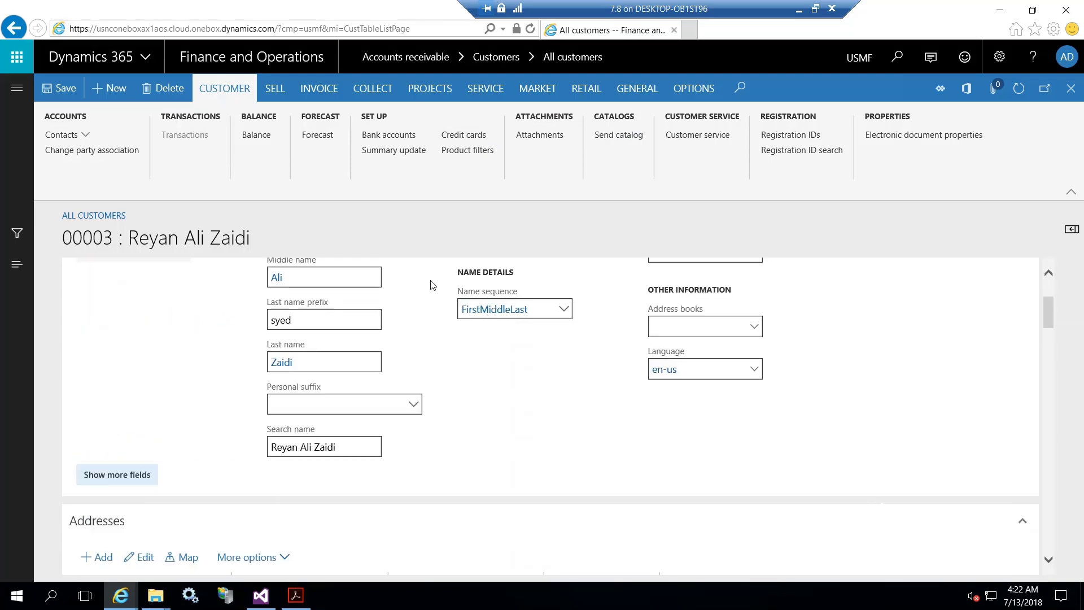
{"action": "scroll", "coordinate": [432, 287], "scroll_direction": "down", "scroll_amount": 5}
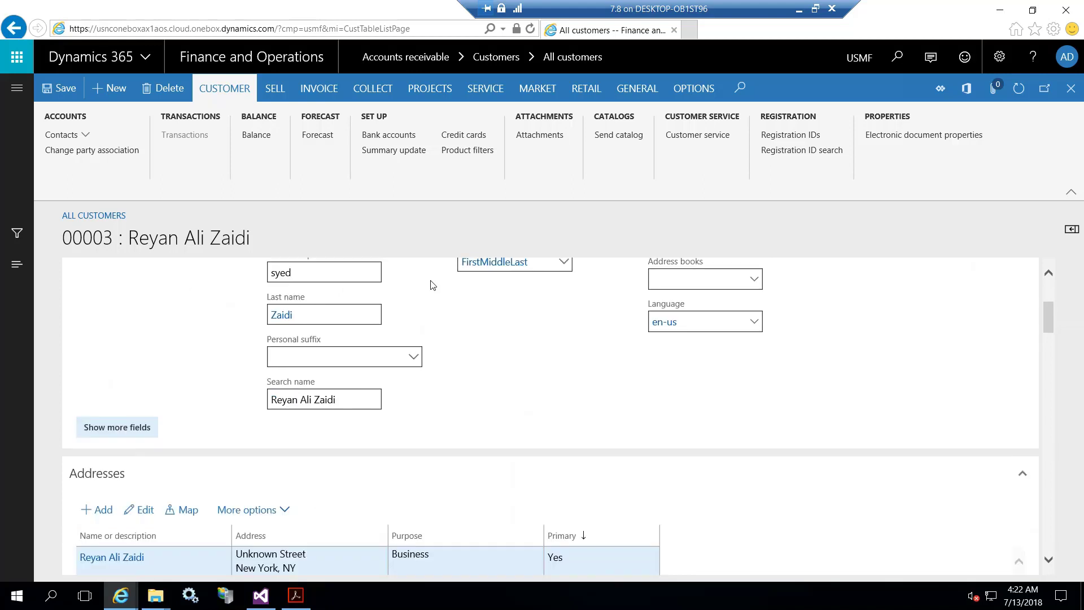
{"action": "scroll", "coordinate": [432, 285], "scroll_direction": "down", "scroll_amount": 1}
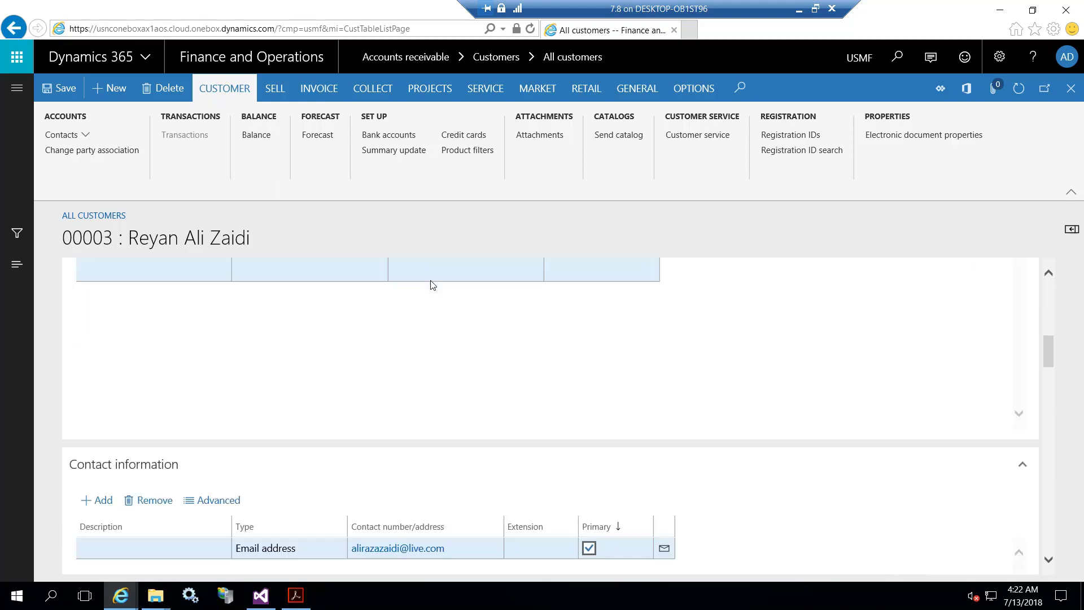
{"action": "scroll", "coordinate": [432, 284], "scroll_direction": "down", "scroll_amount": 2}
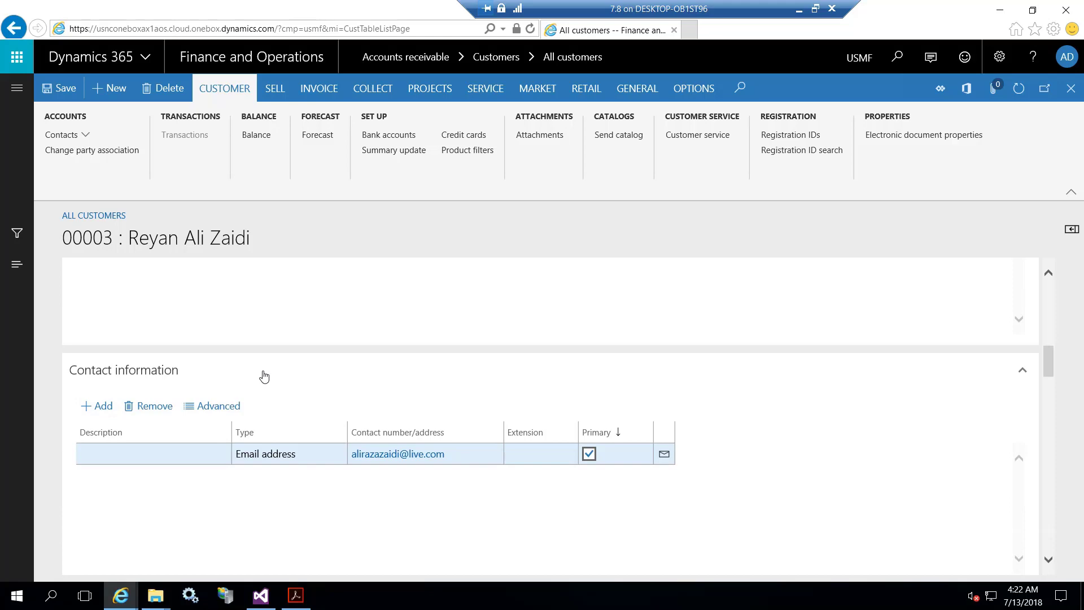
{"action": "scroll", "coordinate": [299, 476], "scroll_direction": "down", "scroll_amount": 3}
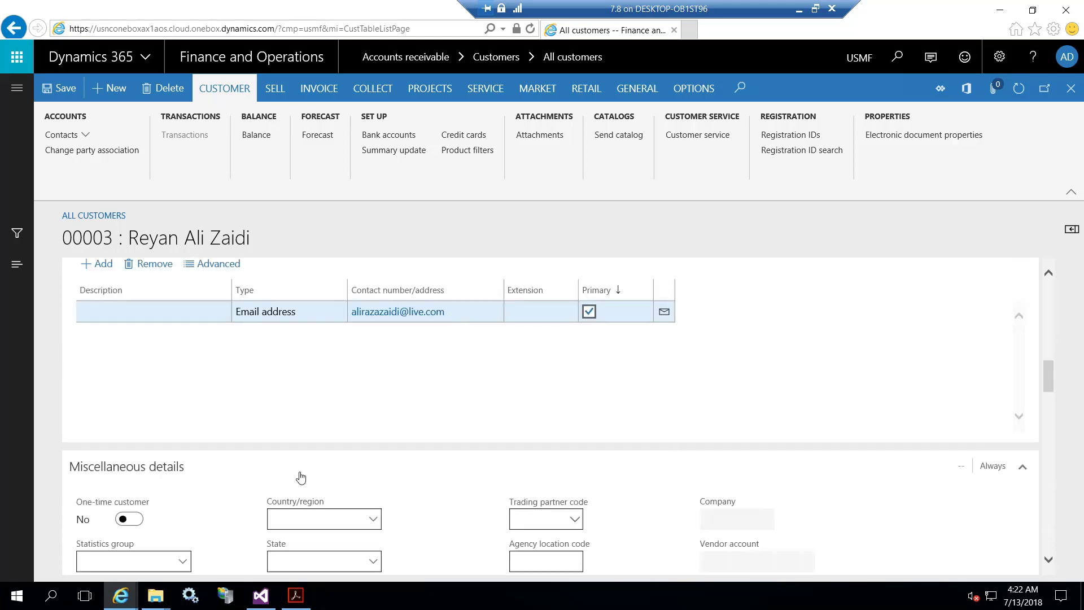
{"action": "scroll", "coordinate": [301, 477], "scroll_direction": "down", "scroll_amount": 2}
{"action": "scroll", "coordinate": [300, 472], "scroll_direction": "down", "scroll_amount": 3}
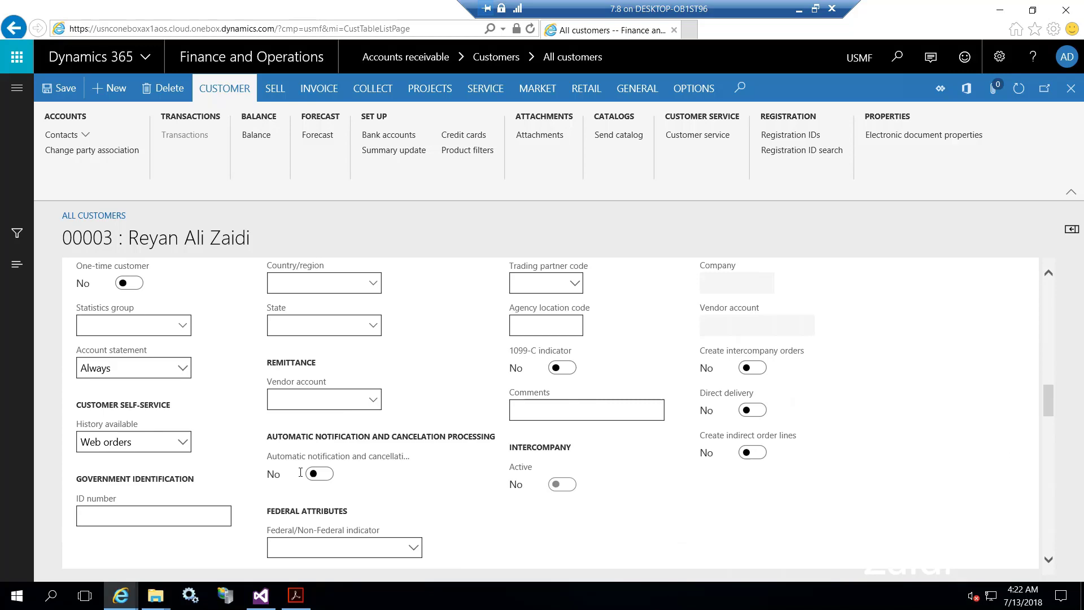
{"action": "scroll", "coordinate": [300, 472], "scroll_direction": "down", "scroll_amount": 6}
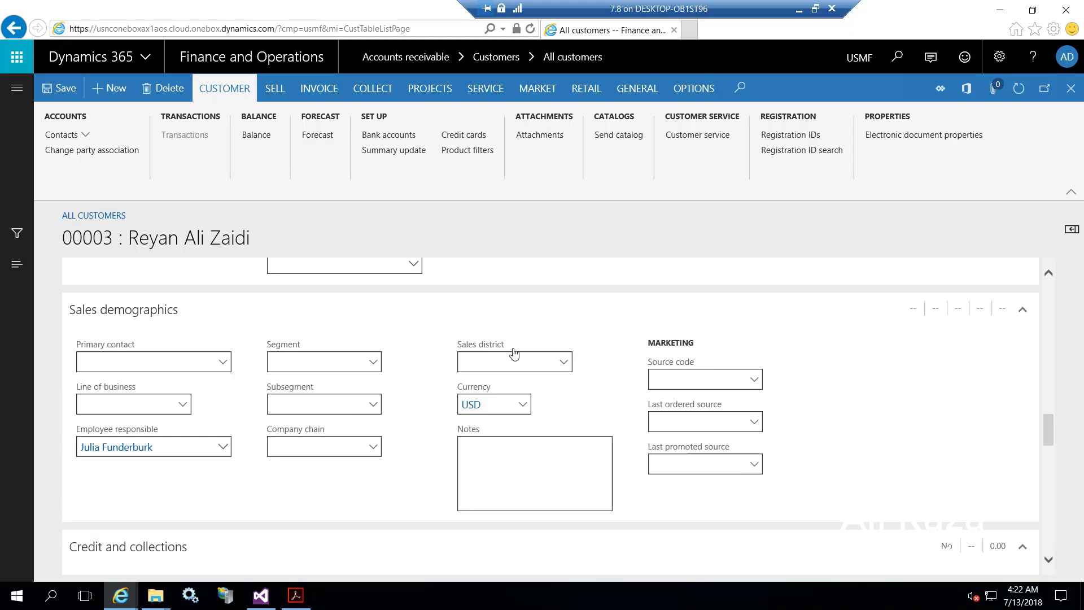
{"action": "scroll", "coordinate": [588, 345], "scroll_direction": "down", "scroll_amount": 1}
{"action": "scroll", "coordinate": [589, 345], "scroll_direction": "down", "scroll_amount": 4}
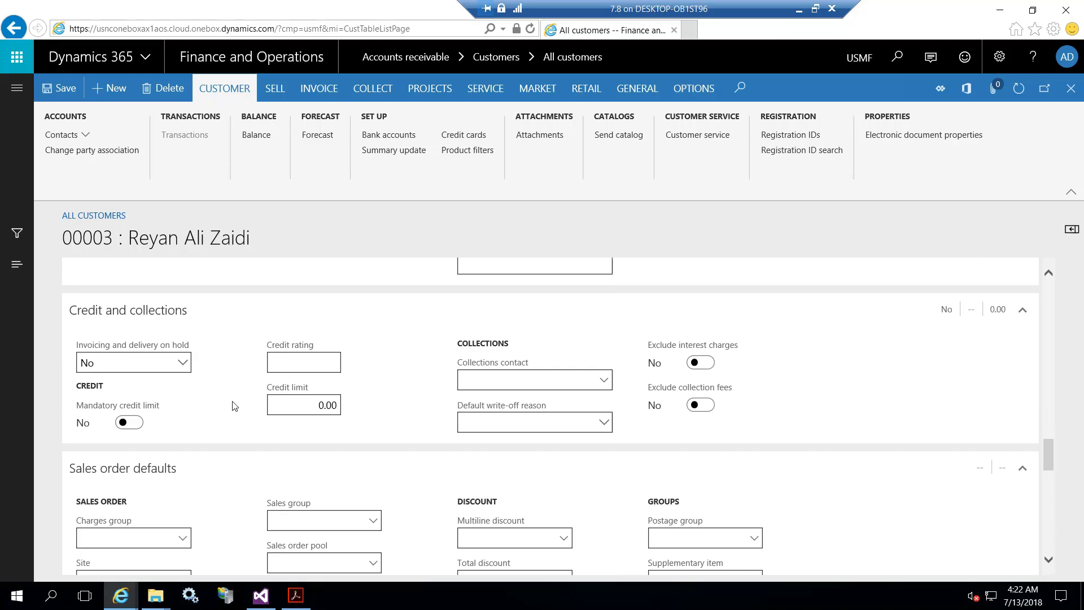
{"action": "scroll", "coordinate": [387, 423], "scroll_direction": "down", "scroll_amount": 5}
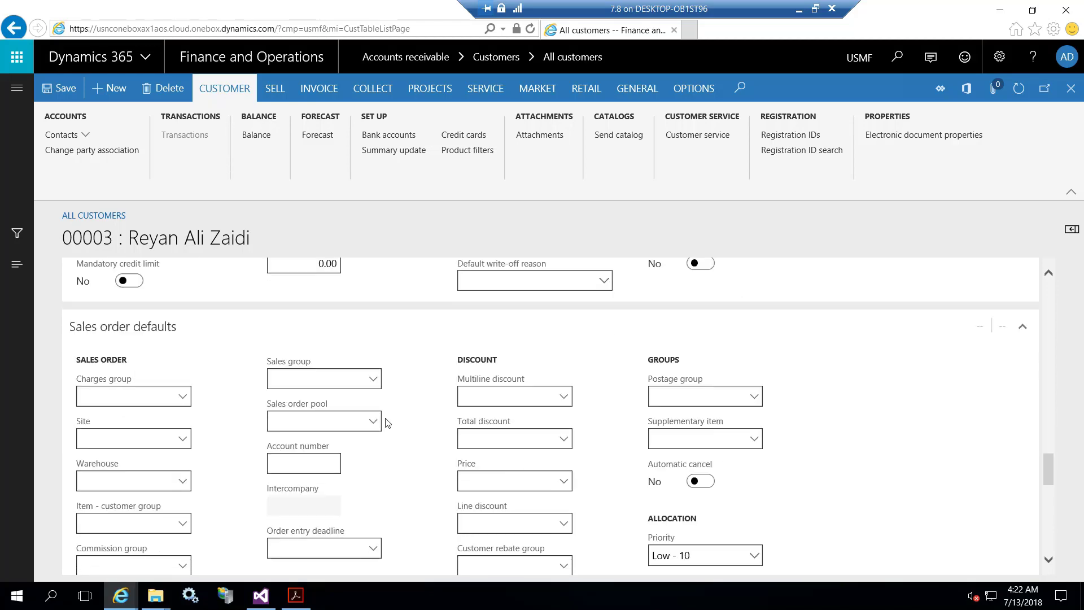
{"action": "scroll", "coordinate": [387, 423], "scroll_direction": "up", "scroll_amount": 1}
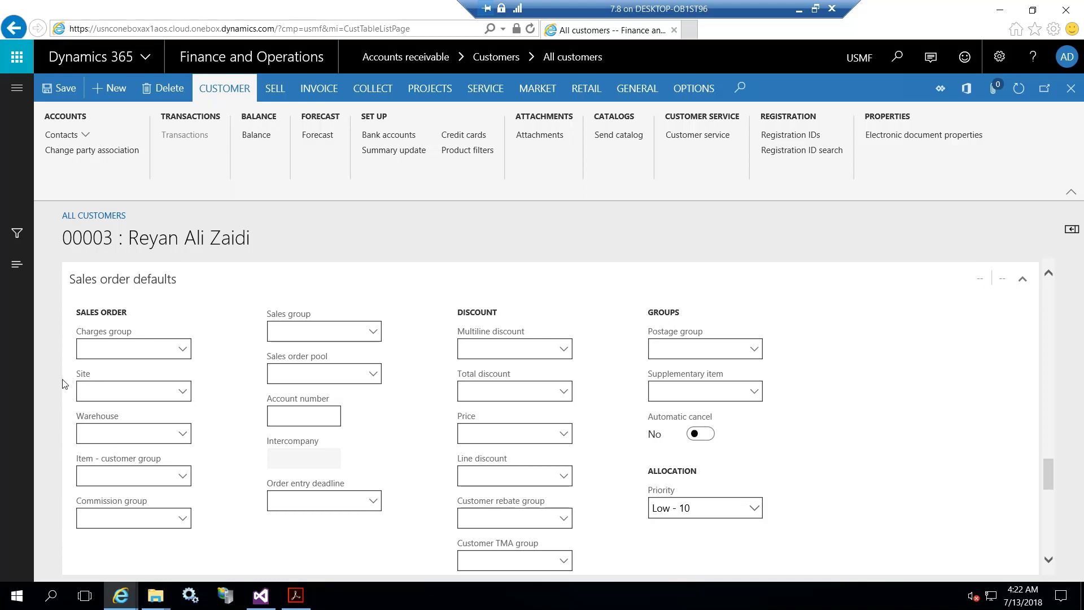
{"action": "scroll", "coordinate": [75, 438], "scroll_direction": "down", "scroll_amount": 2}
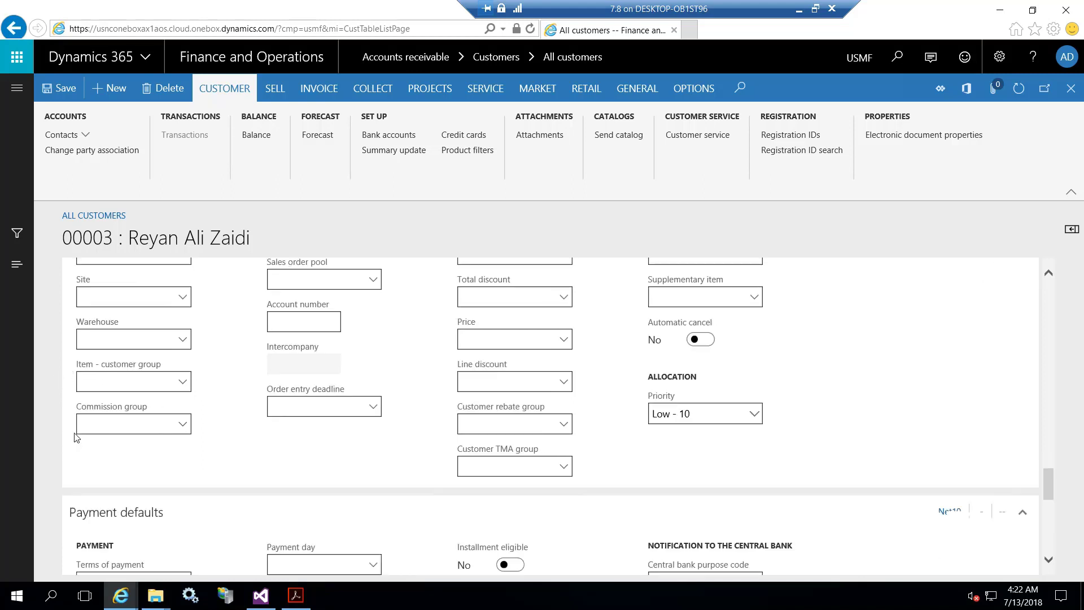
{"action": "scroll", "coordinate": [209, 376], "scroll_direction": "down", "scroll_amount": 4}
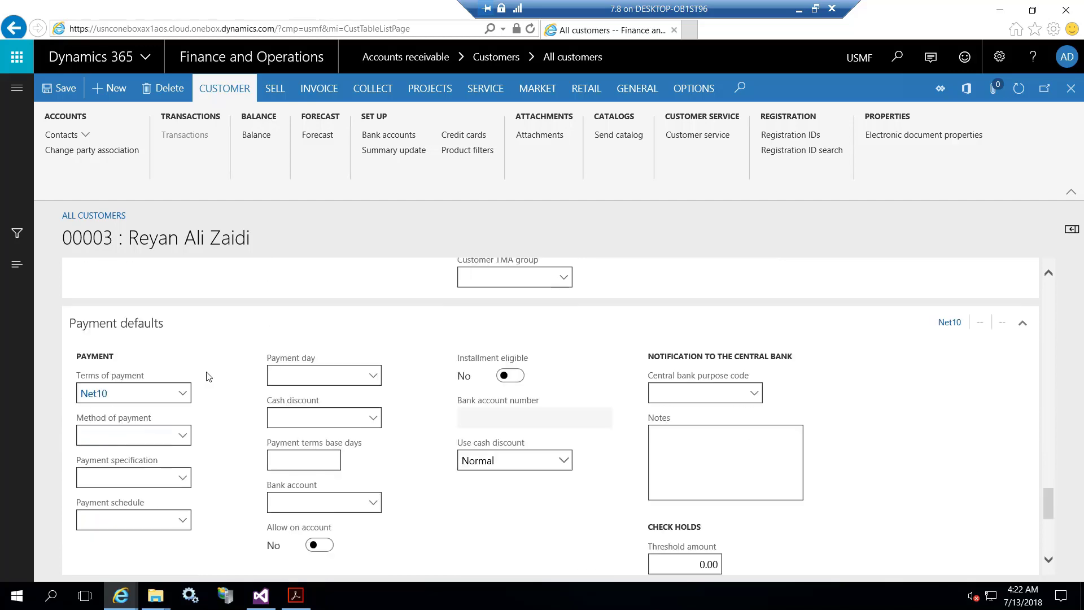
{"action": "scroll", "coordinate": [209, 376], "scroll_direction": "down", "scroll_amount": 1}
{"action": "scroll", "coordinate": [209, 377], "scroll_direction": "up", "scroll_amount": 1}
{"action": "scroll", "coordinate": [246, 423], "scroll_direction": "down", "scroll_amount": 6}
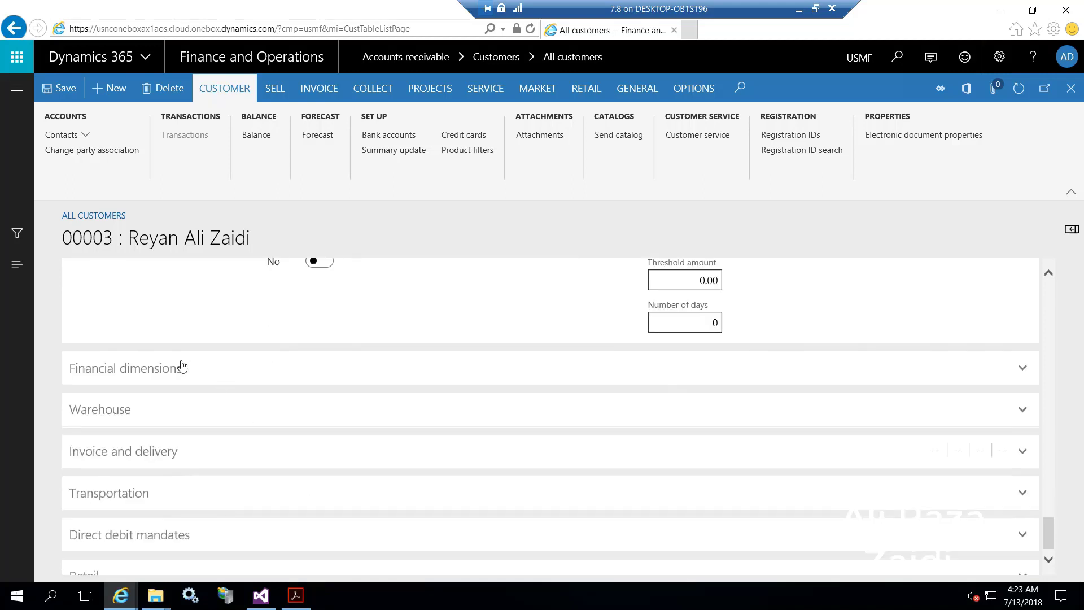
Review Financial dimensions (No default) and Invoice and delivery (PSAProjInvoice.Report), then save the customer.
{"action": "left_click", "coordinate": [181, 366]}
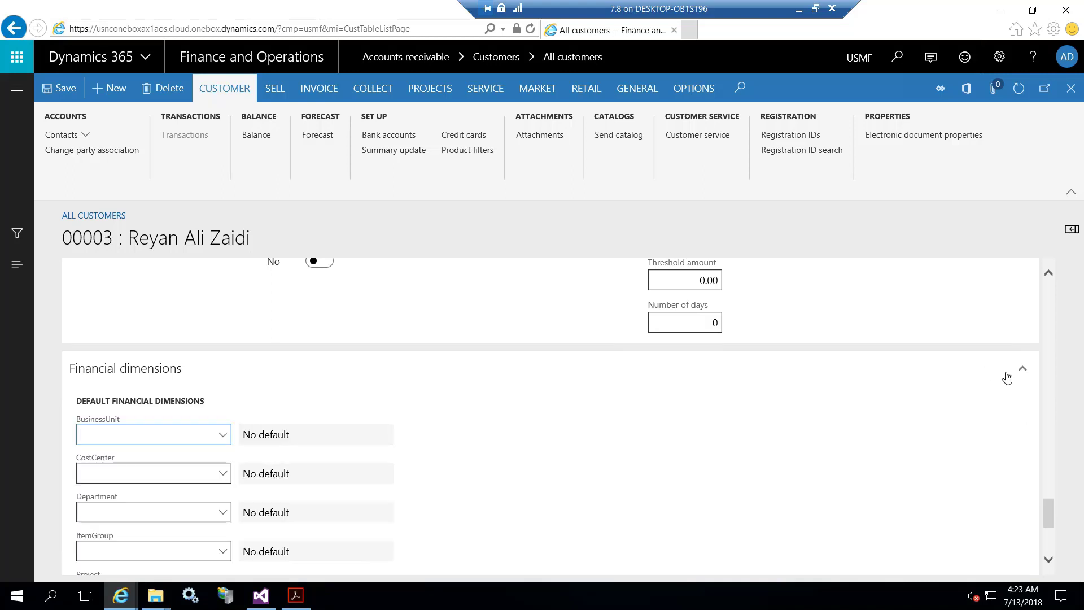
{"action": "scroll", "coordinate": [542, 434], "scroll_direction": "down", "scroll_amount": 3}
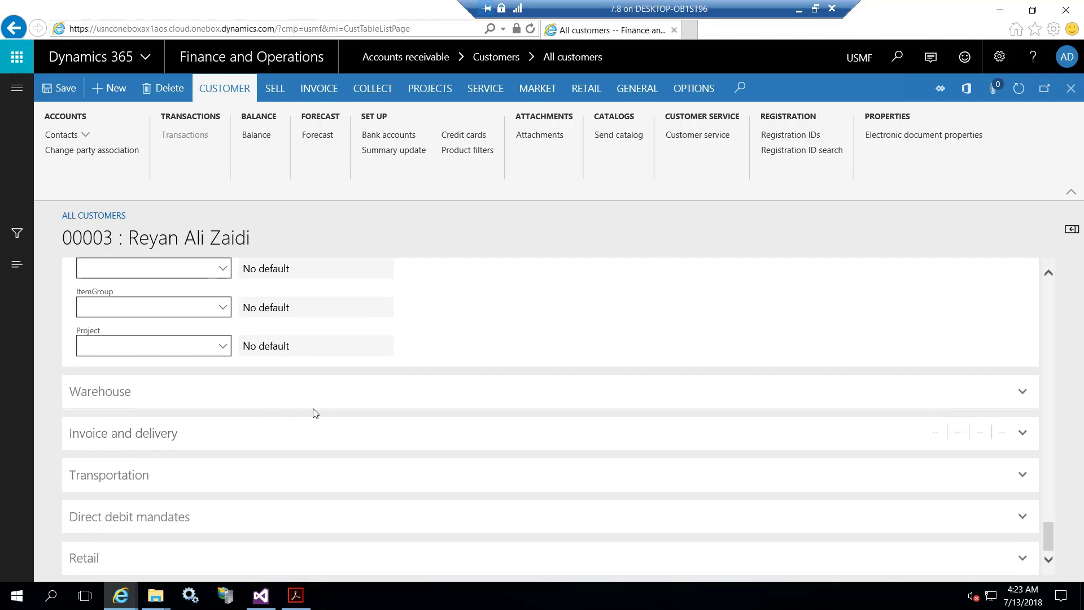
{"action": "left_click", "coordinate": [455, 434]}
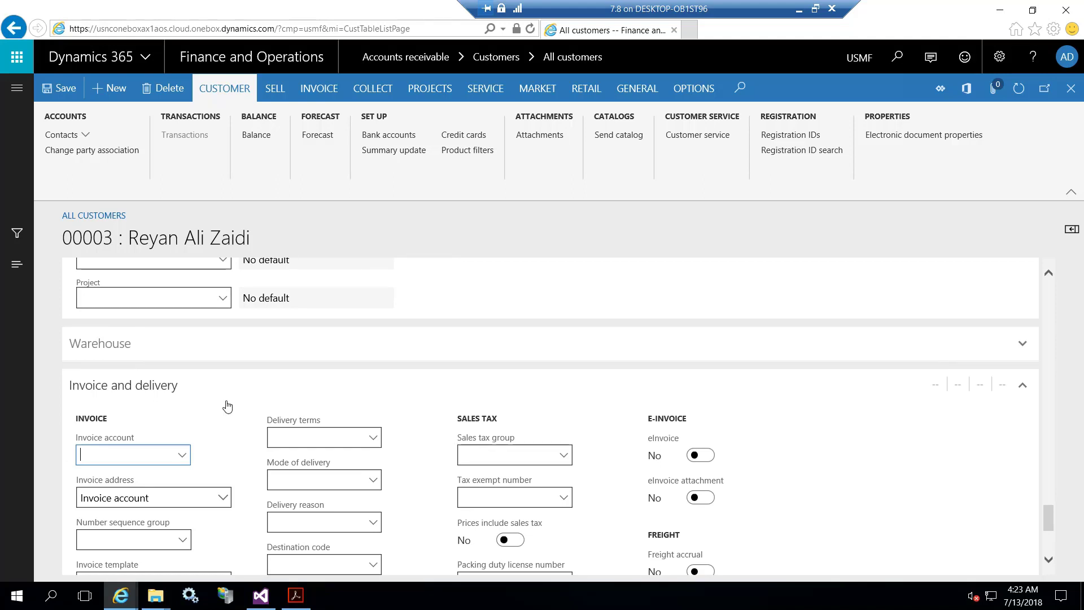
{"action": "scroll", "coordinate": [227, 407], "scroll_direction": "down", "scroll_amount": 4}
{"action": "scroll", "coordinate": [227, 409], "scroll_direction": "up", "scroll_amount": 3}
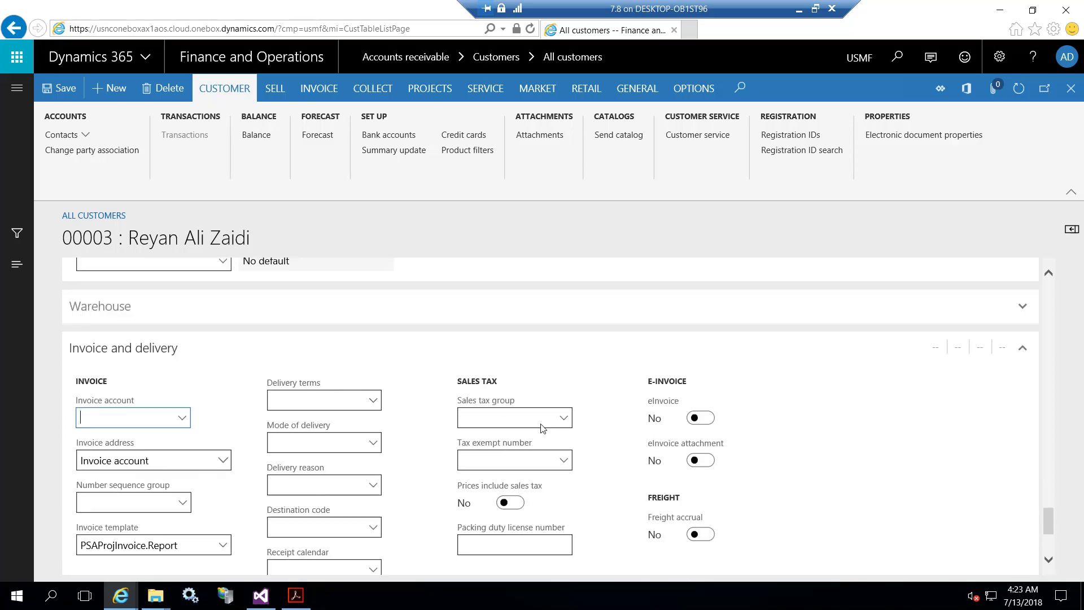
{"action": "scroll", "coordinate": [581, 427], "scroll_direction": "down", "scroll_amount": 2}
{"action": "scroll", "coordinate": [582, 429], "scroll_direction": "down", "scroll_amount": 2}
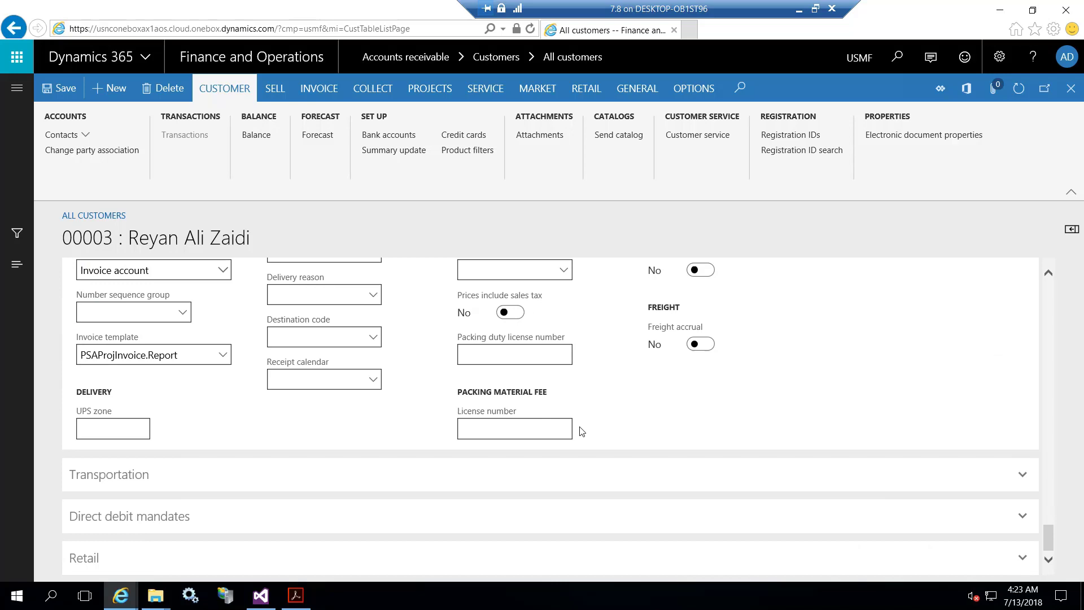
{"action": "scroll", "coordinate": [581, 431], "scroll_direction": "up", "scroll_amount": 6}
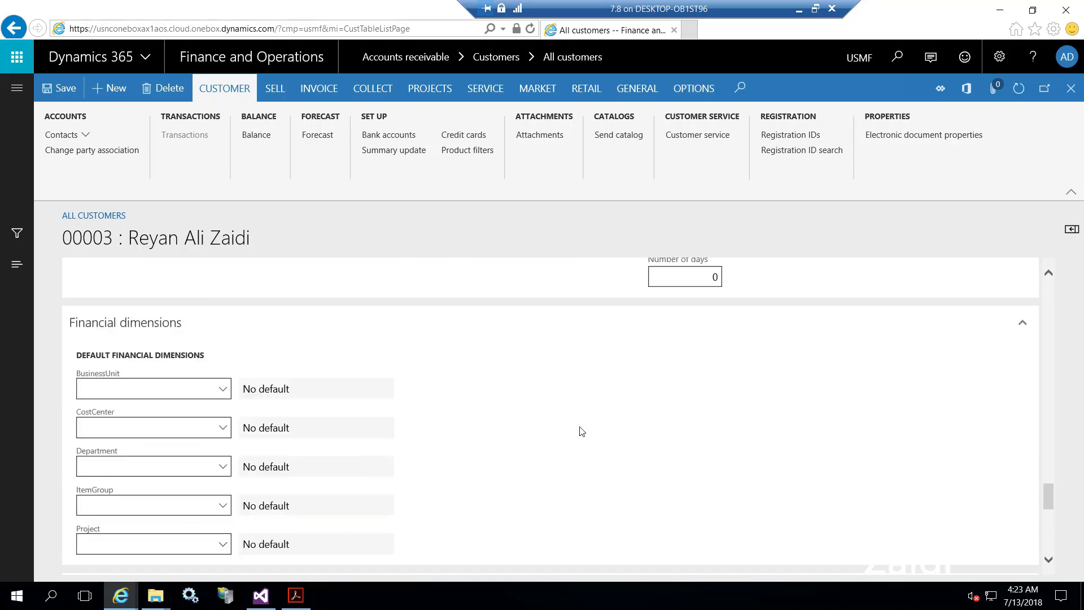
{"action": "left_click", "coordinate": [62, 89]}
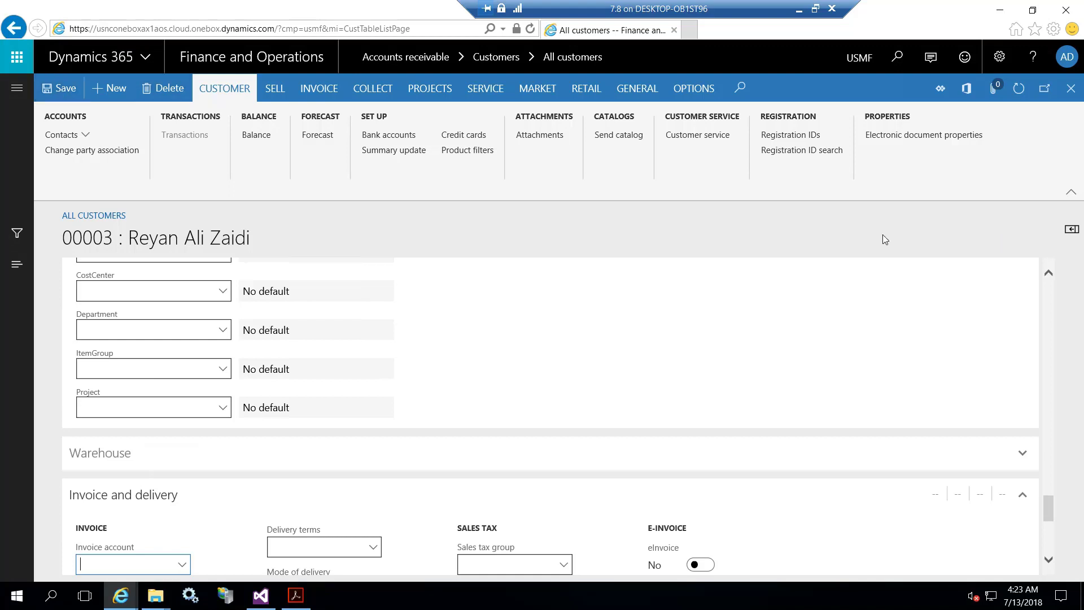